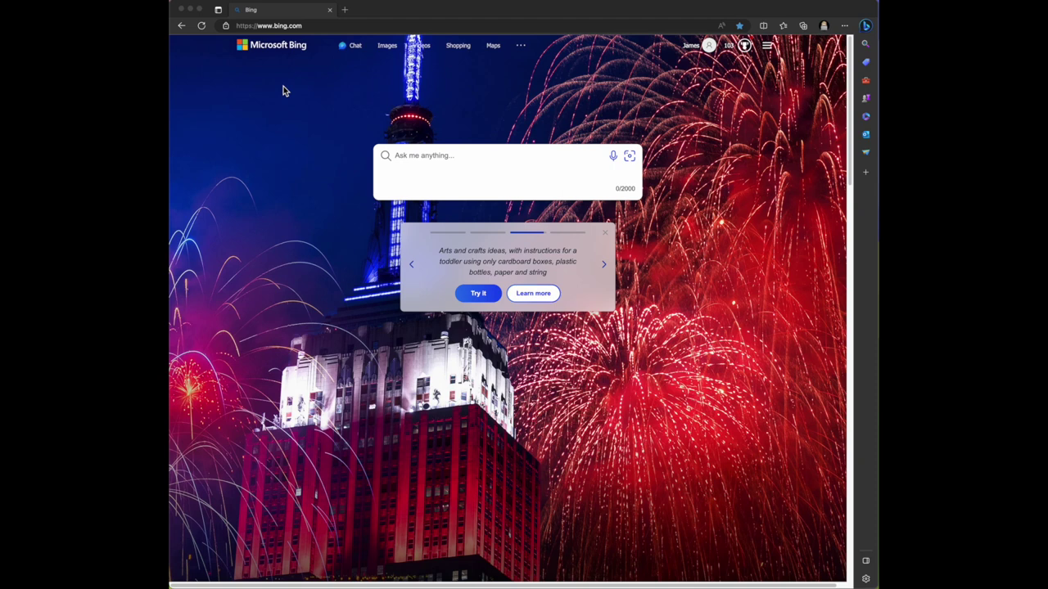
Open Bing Chat and submit the image prompt "Draw a futuristic cityscape with flying cars and skyscrapers.".
click(322, 29)
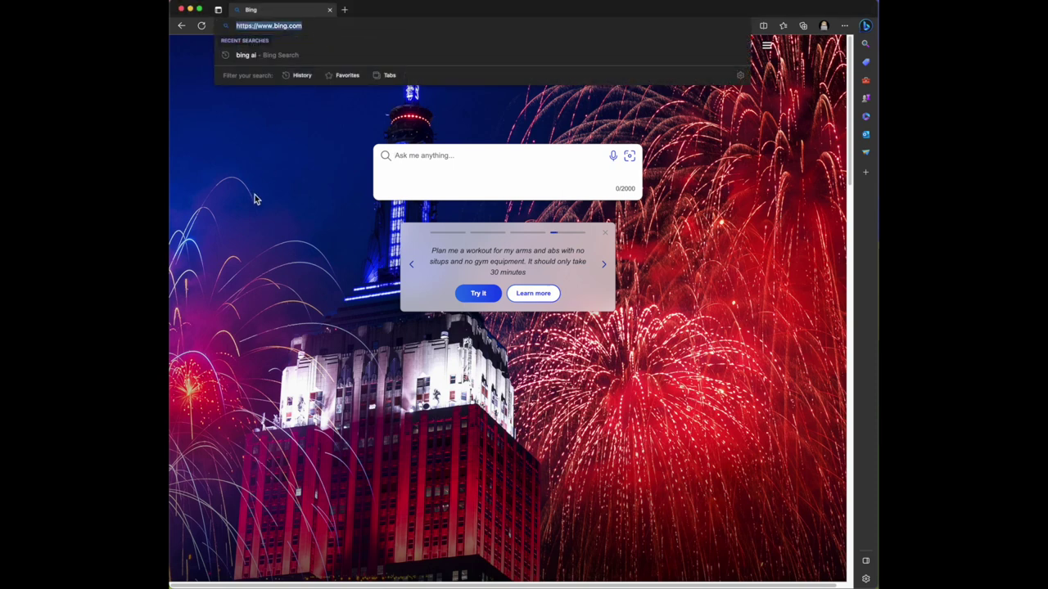
click(270, 188)
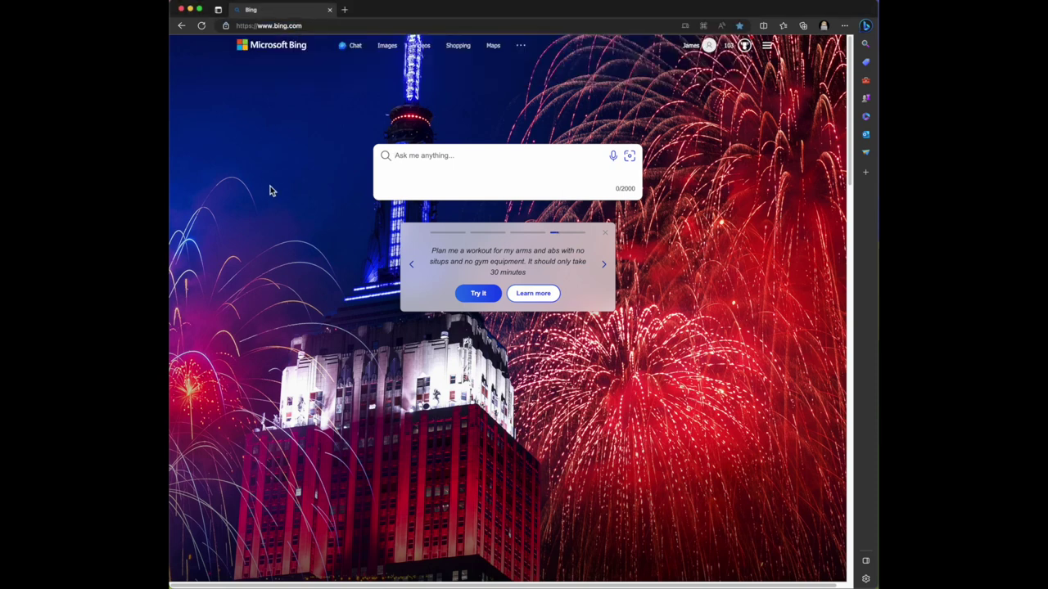
click(361, 49)
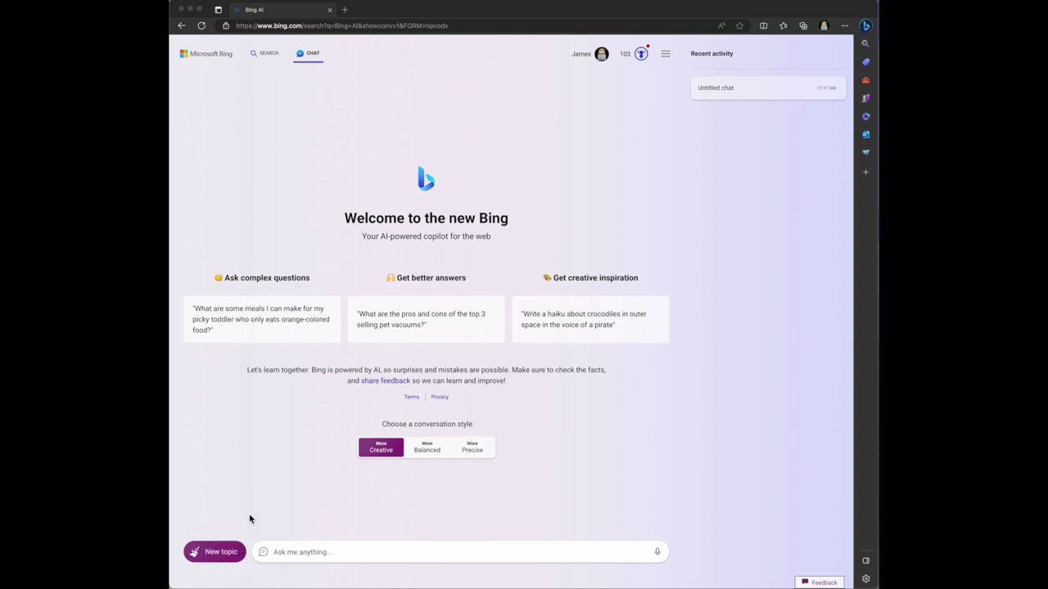
click(281, 552)
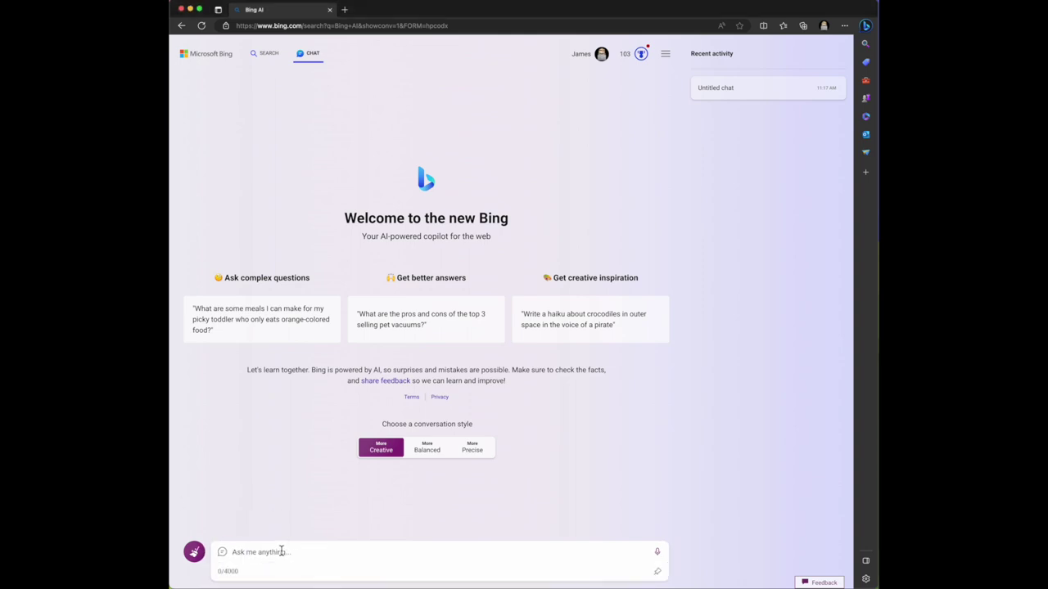
text(Draw a futuristic cityscape with flying cars and skyscrapers.)
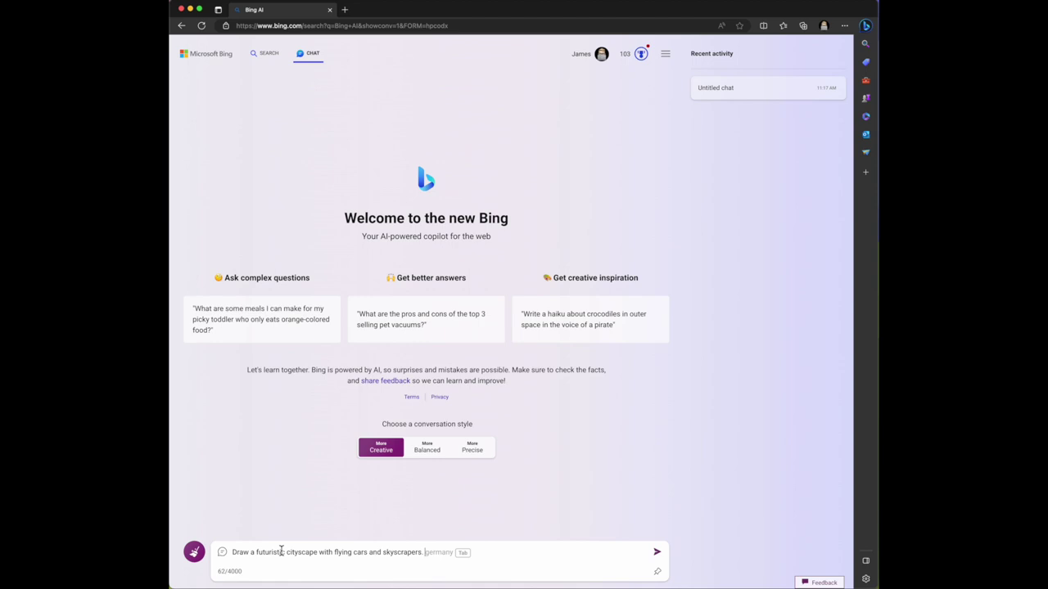
key(Return)
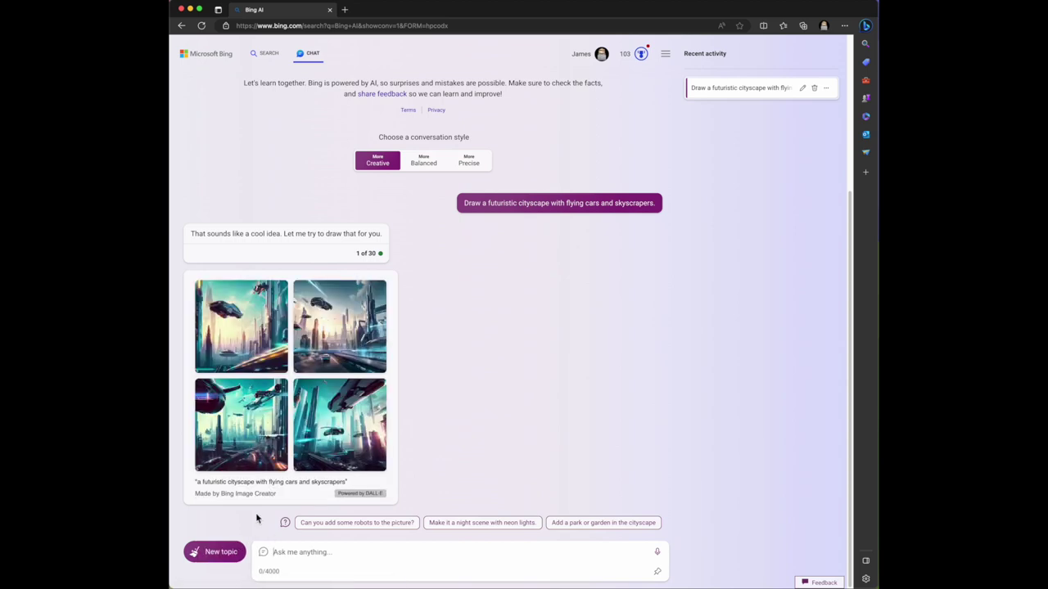
Open the first cityscape image in a new browser tab and view all four generated cityscapes at full size.
right_click(256, 336)
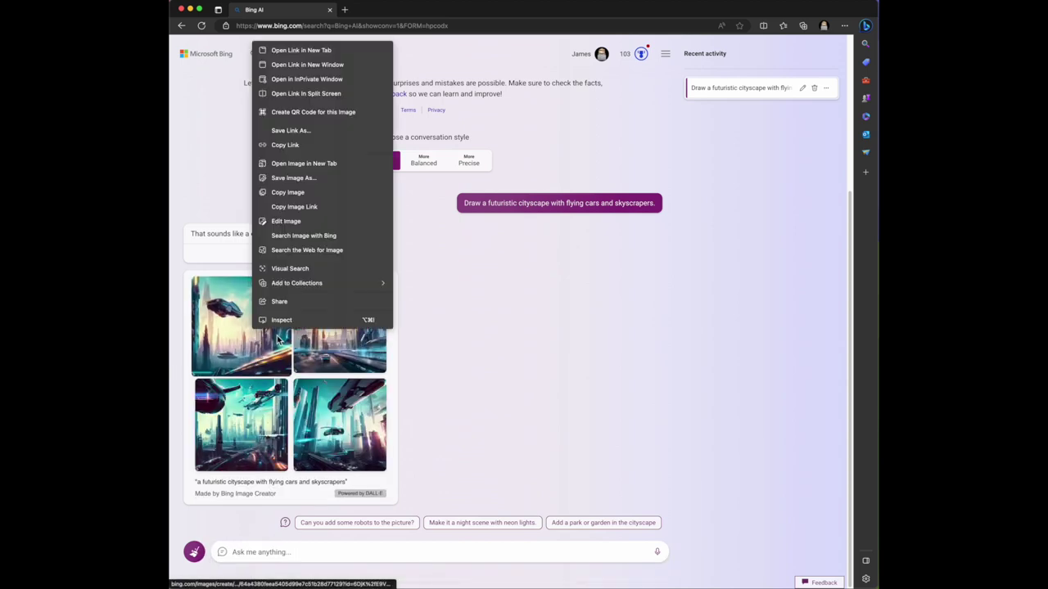
click(290, 46)
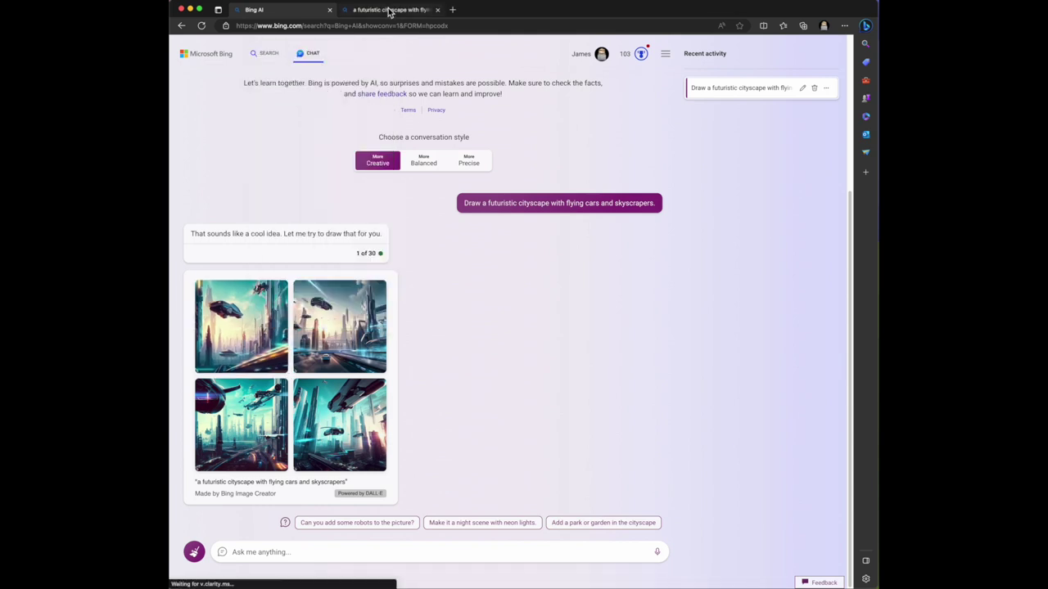
click(389, 9)
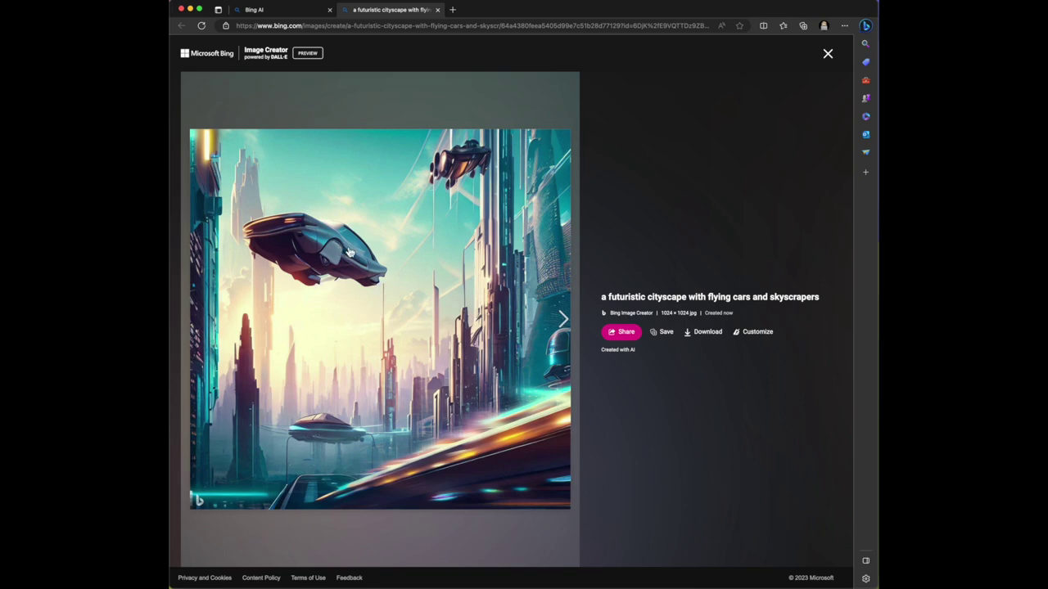
click(563, 322)
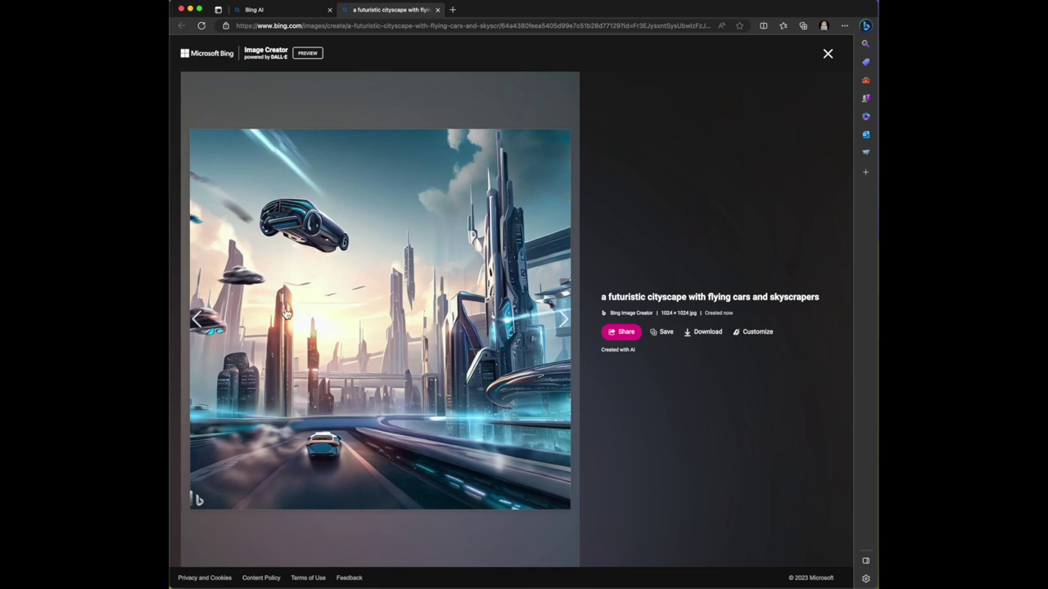
click(561, 326)
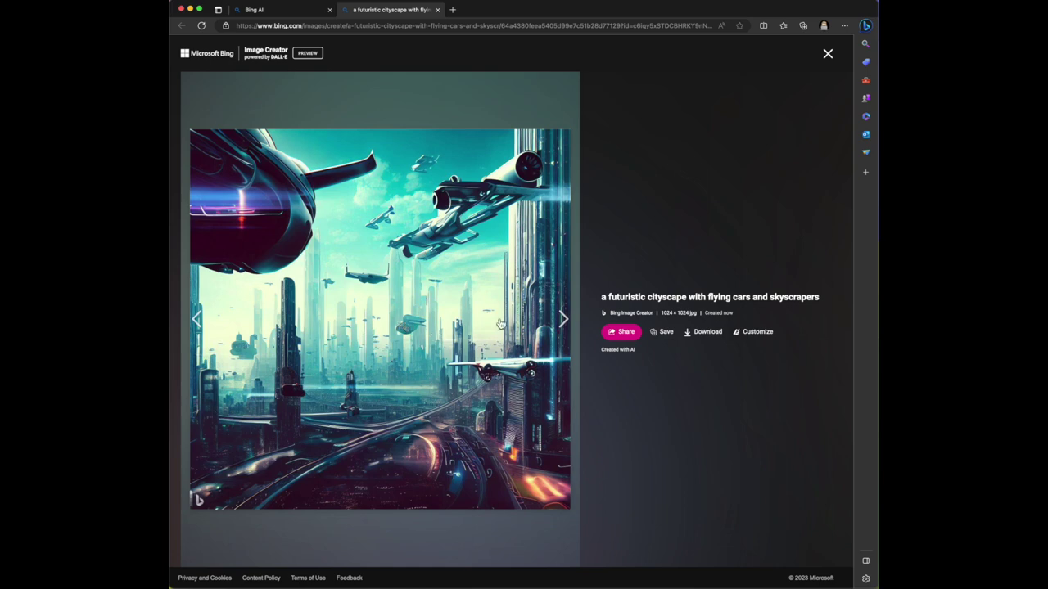
click(560, 320)
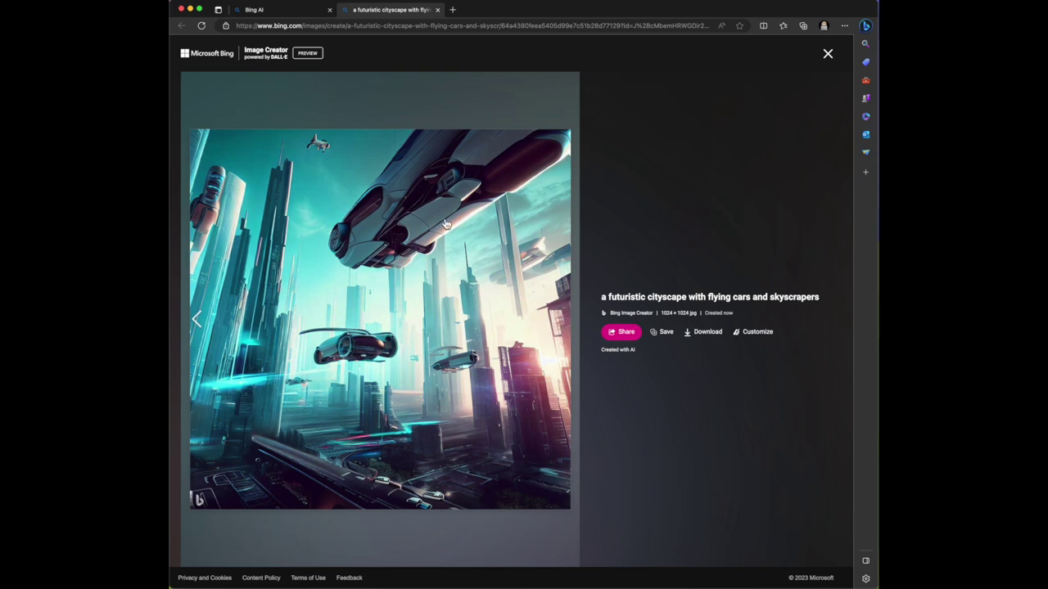
Return to the chat and submit the image prompt "Draw a whimsical forest with talking animals.".
click(277, 10)
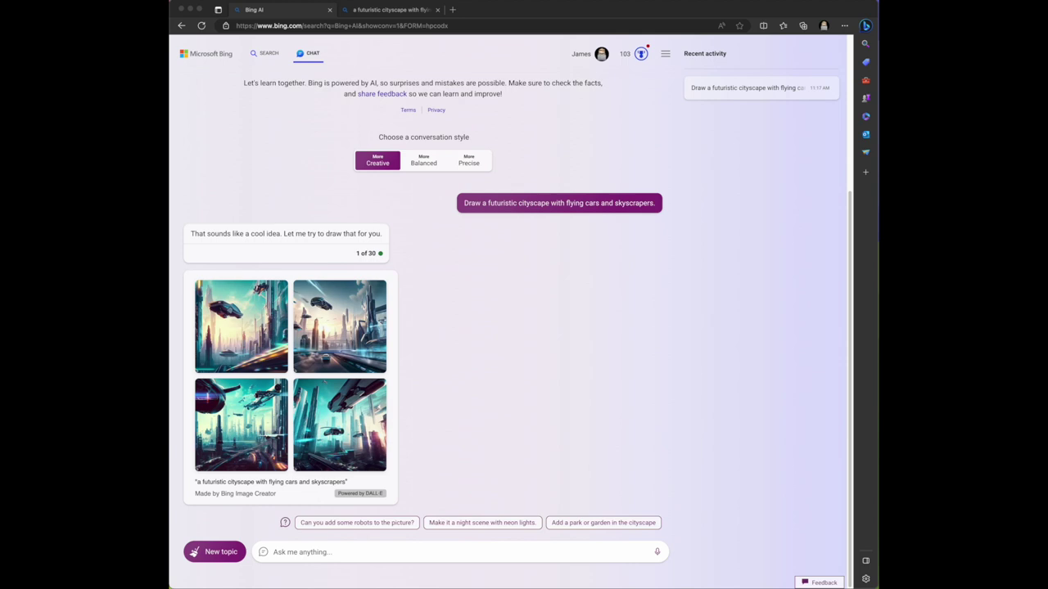
click(302, 552)
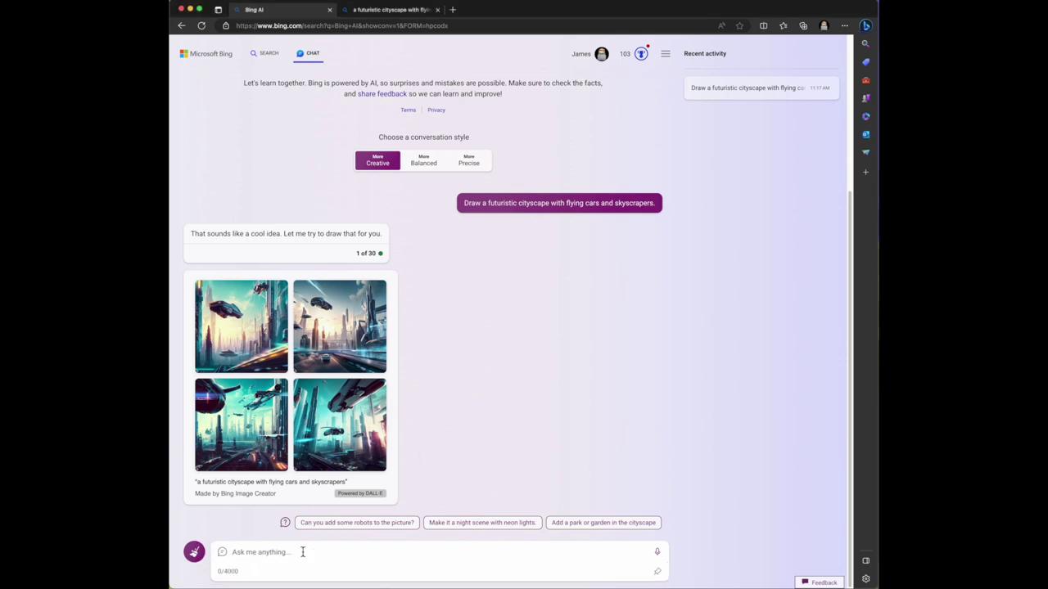
text(Draw a whimsical forest with talking animals.)
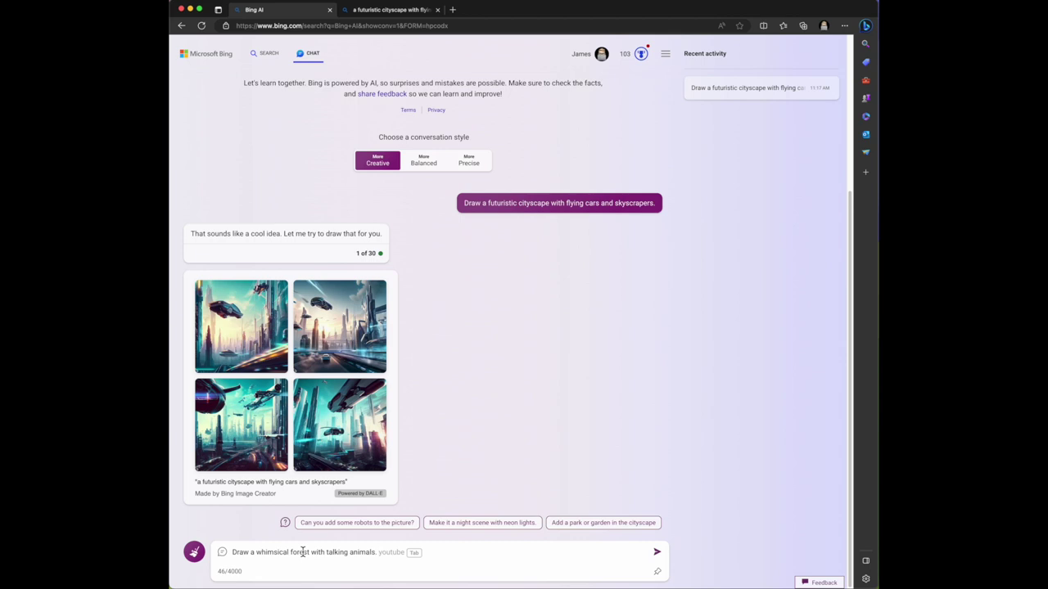
key(Return)
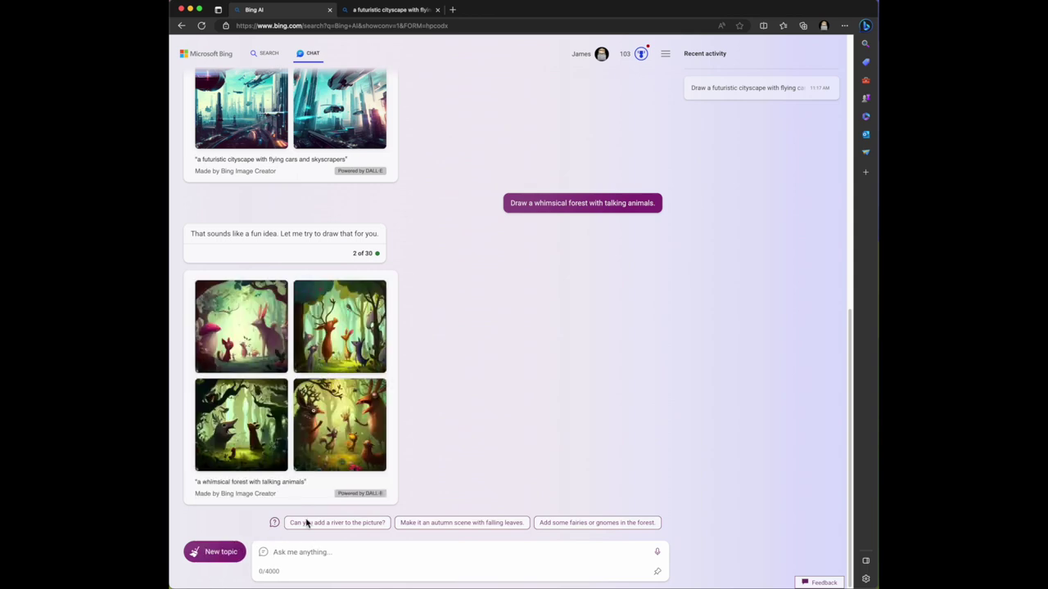
Open the first forest image in a new browser tab and view all four generated forest scenes at full size.
right_click(289, 339)
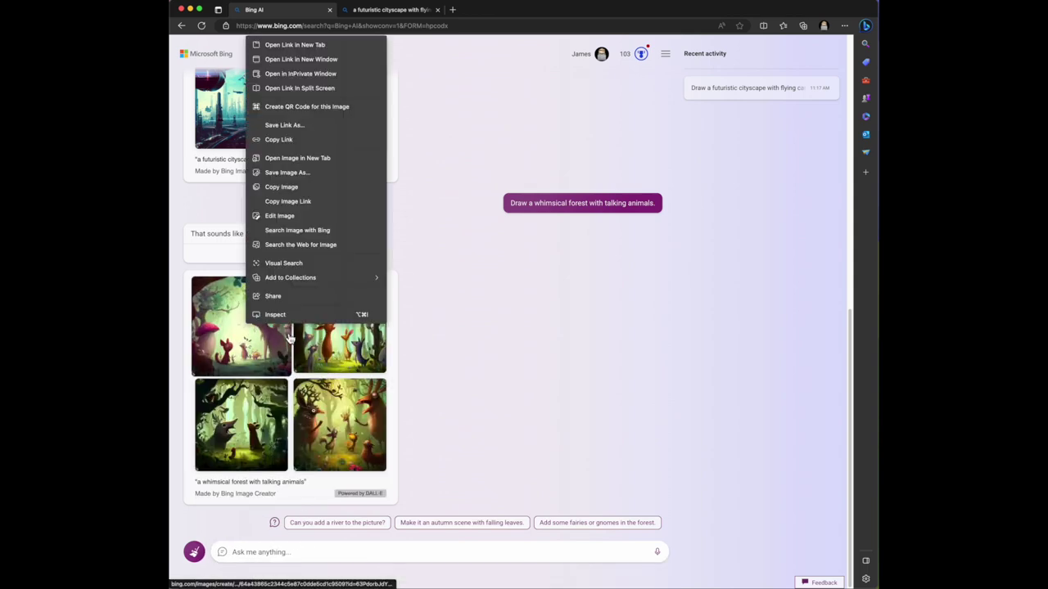
click(305, 46)
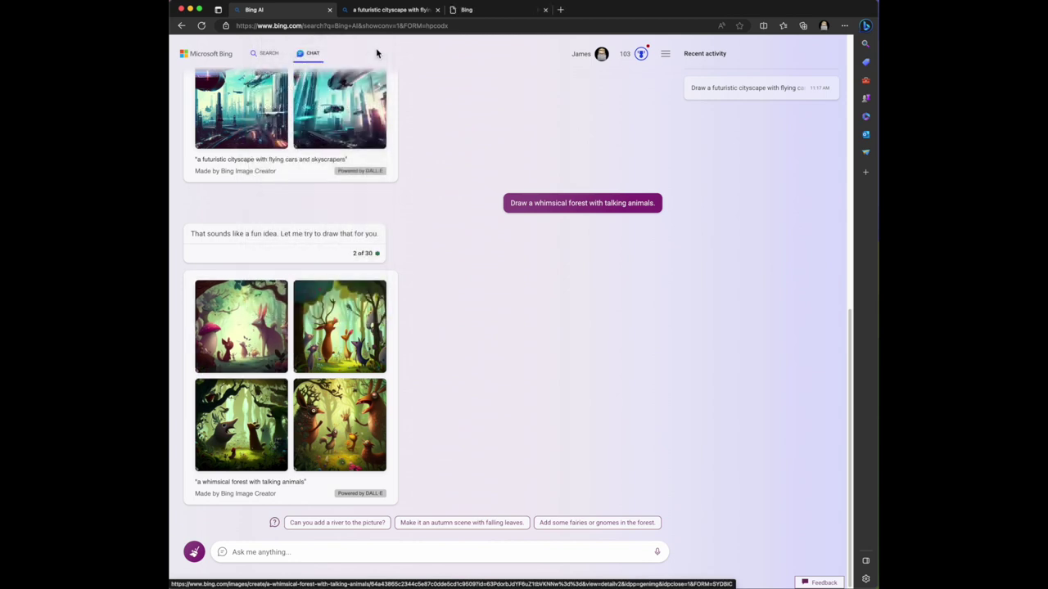
click(478, 12)
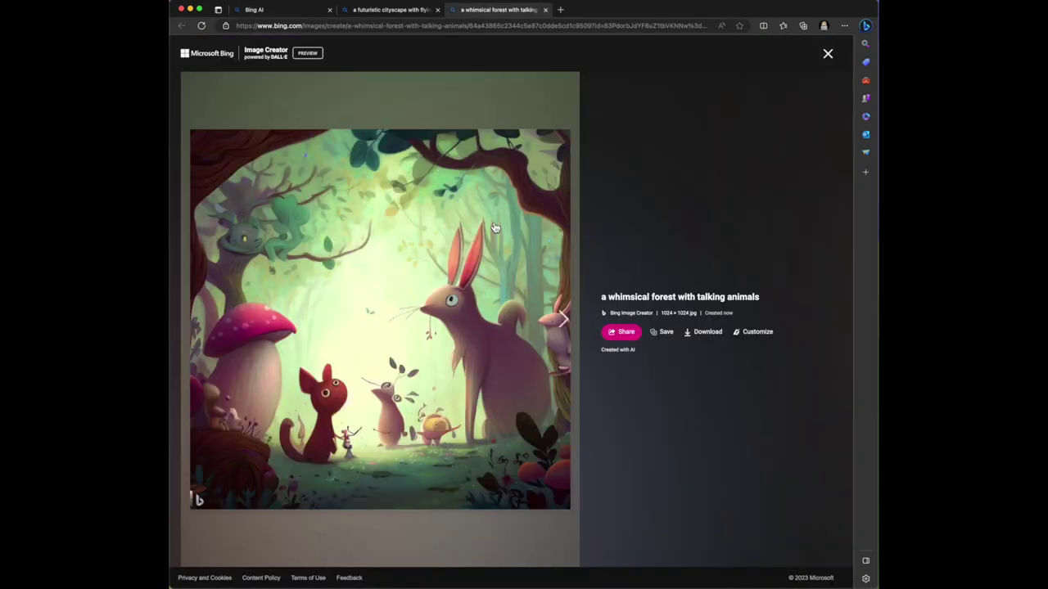
click(560, 324)
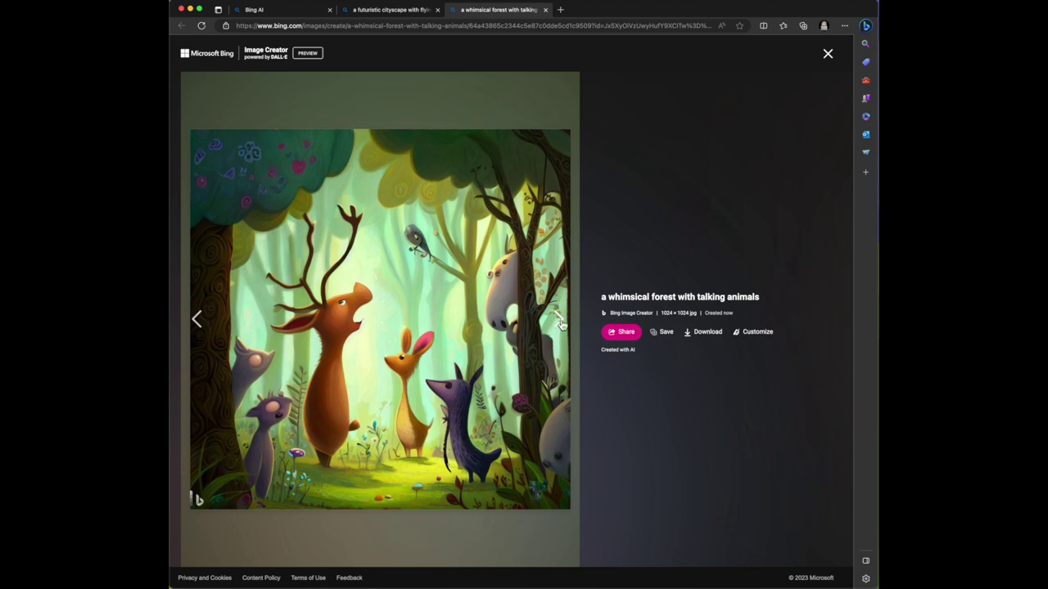
click(560, 321)
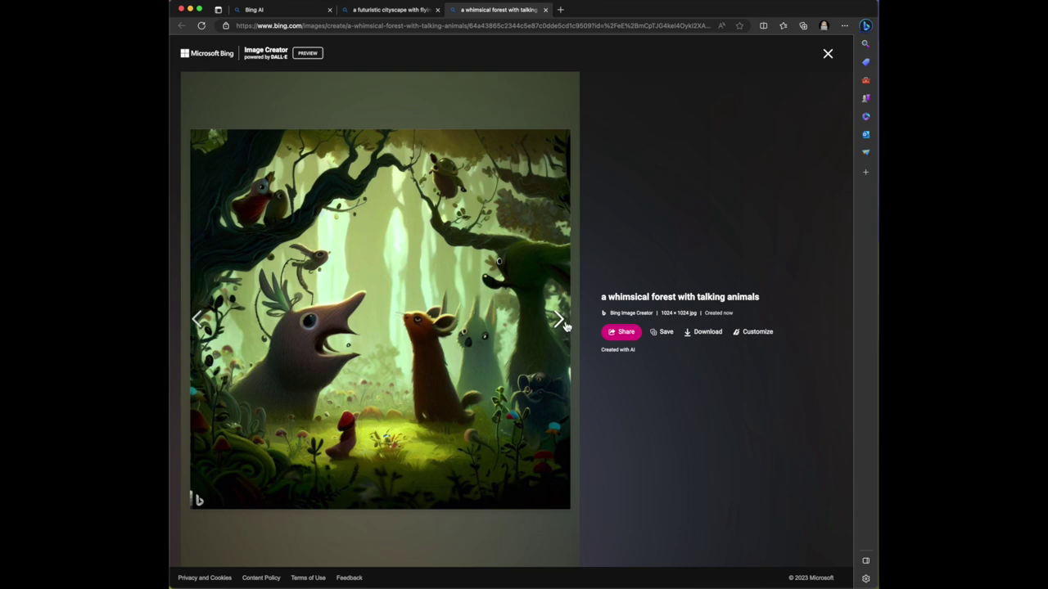
click(564, 325)
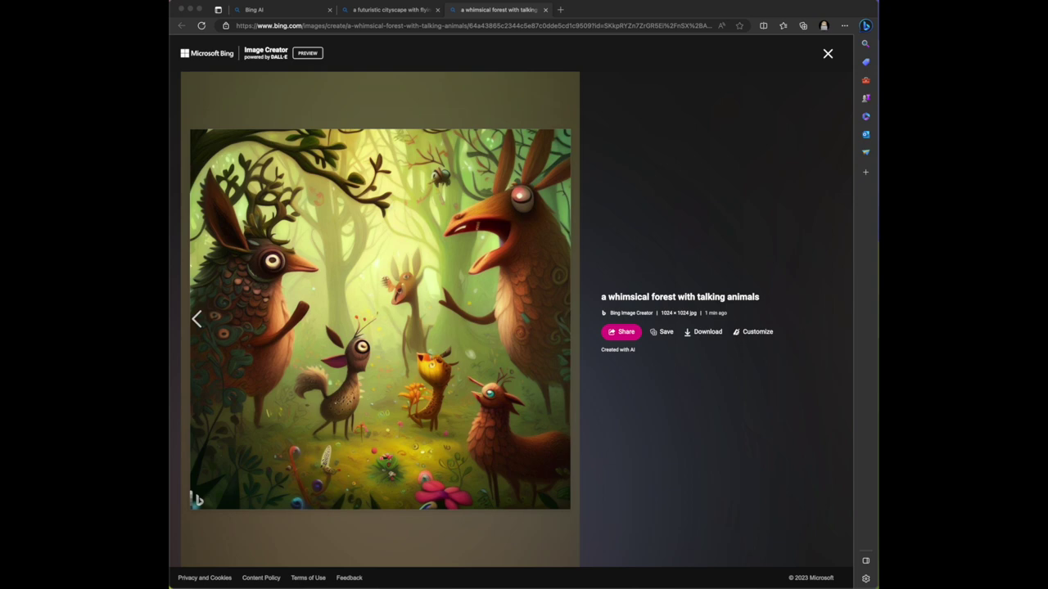
Return to the chat and submit the image prompt "Draw a magical underwater kingdom with mermaids and colorful fish.".
click(281, 11)
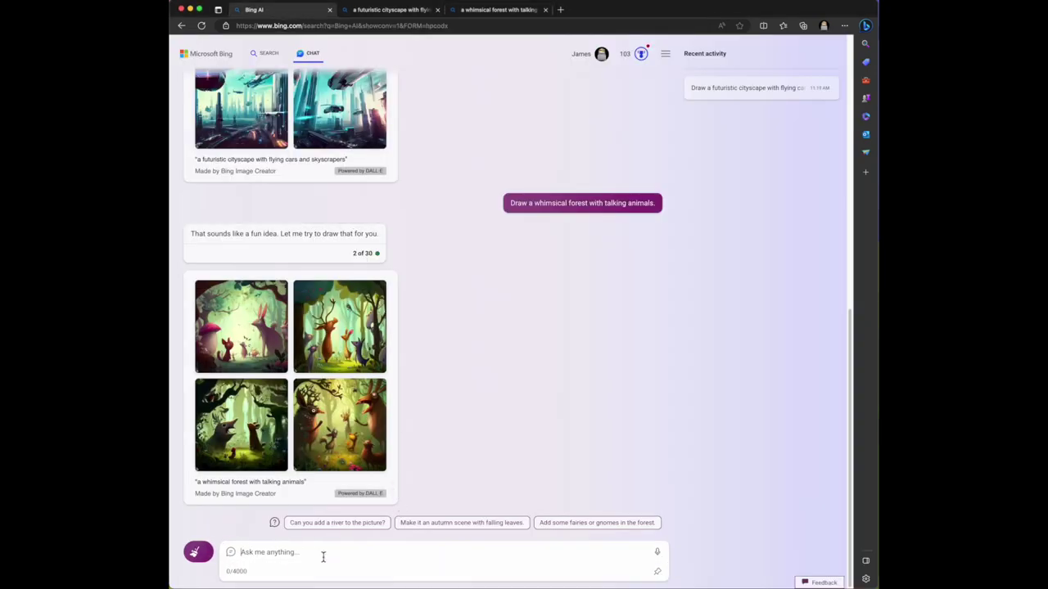
text(Draw a magical underwater kingdom with mermaids and colorful fish.)
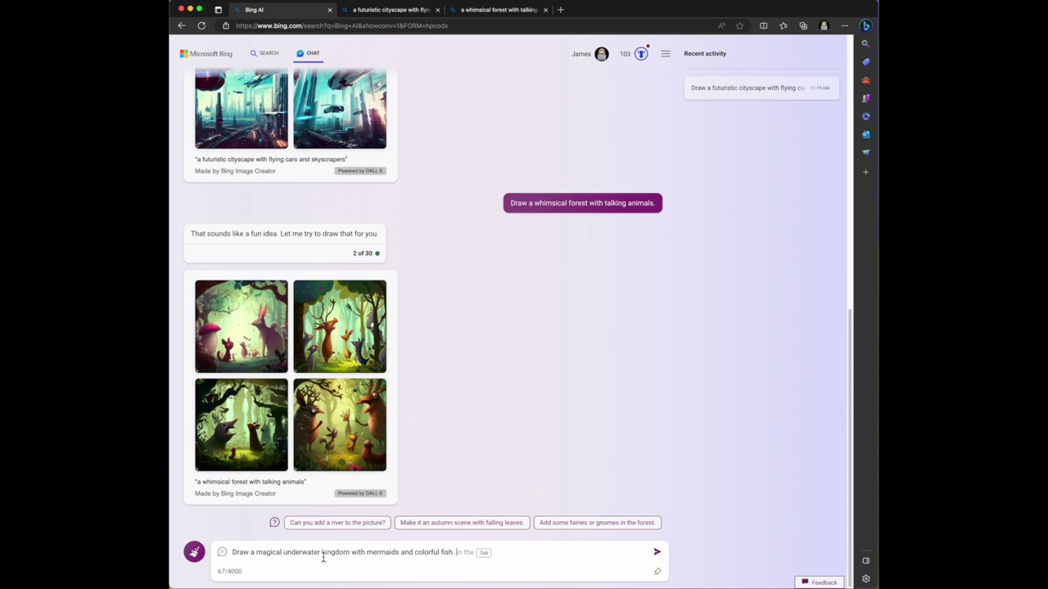
key(Return)
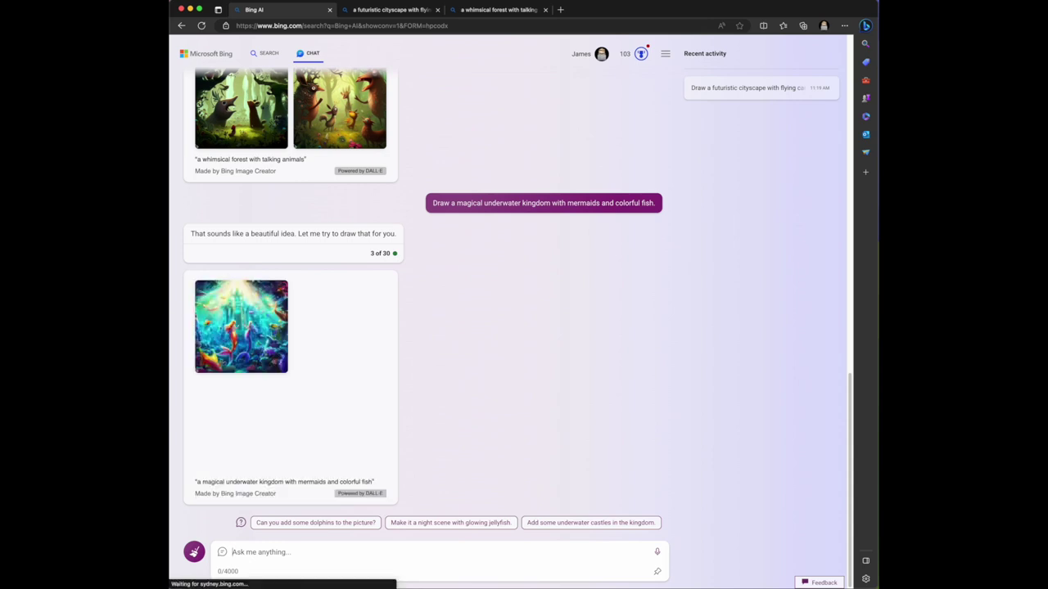
Open the first underwater kingdom image in a new browser tab and view all four generated mermaid scenes at full size.
right_click(248, 335)
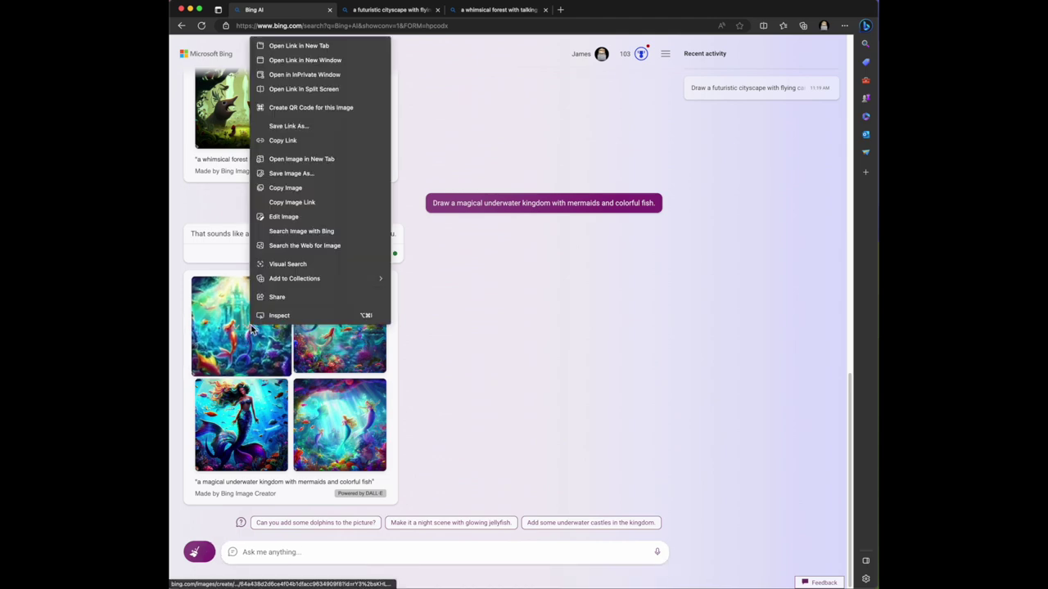
click(328, 46)
click(608, 10)
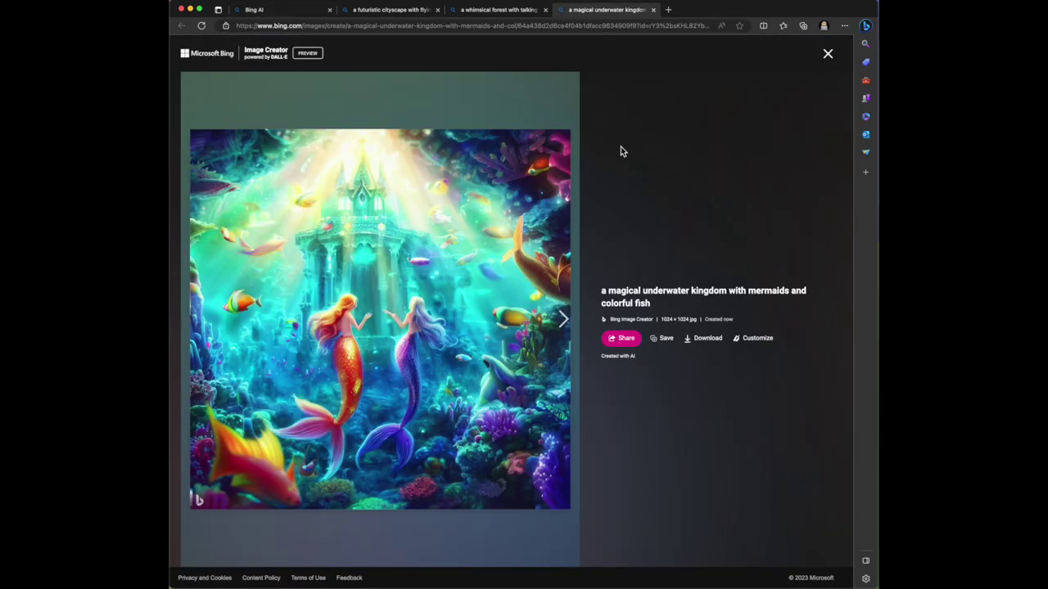
click(560, 322)
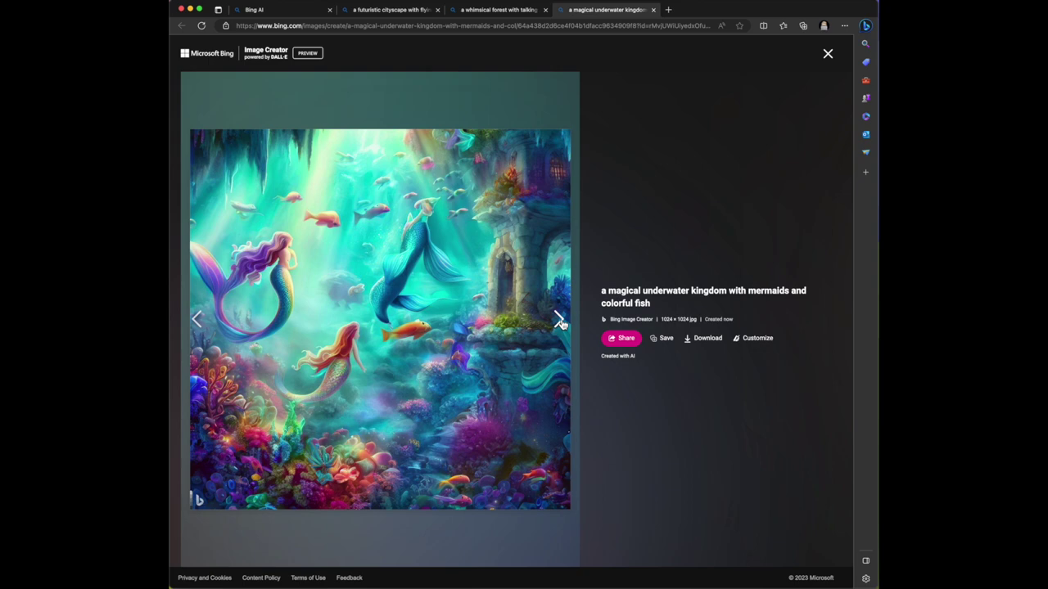
click(560, 322)
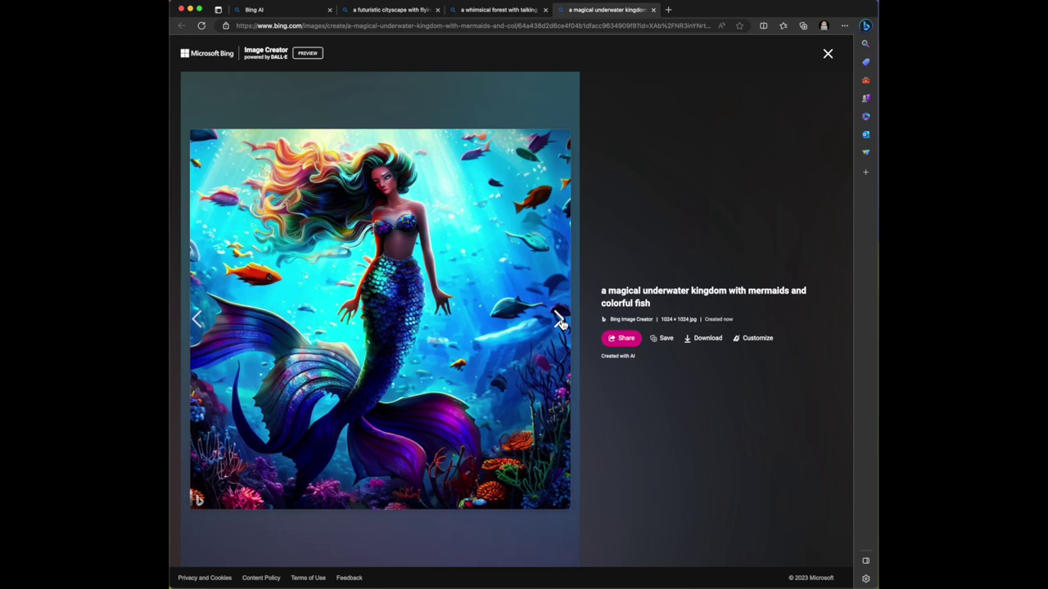
click(560, 322)
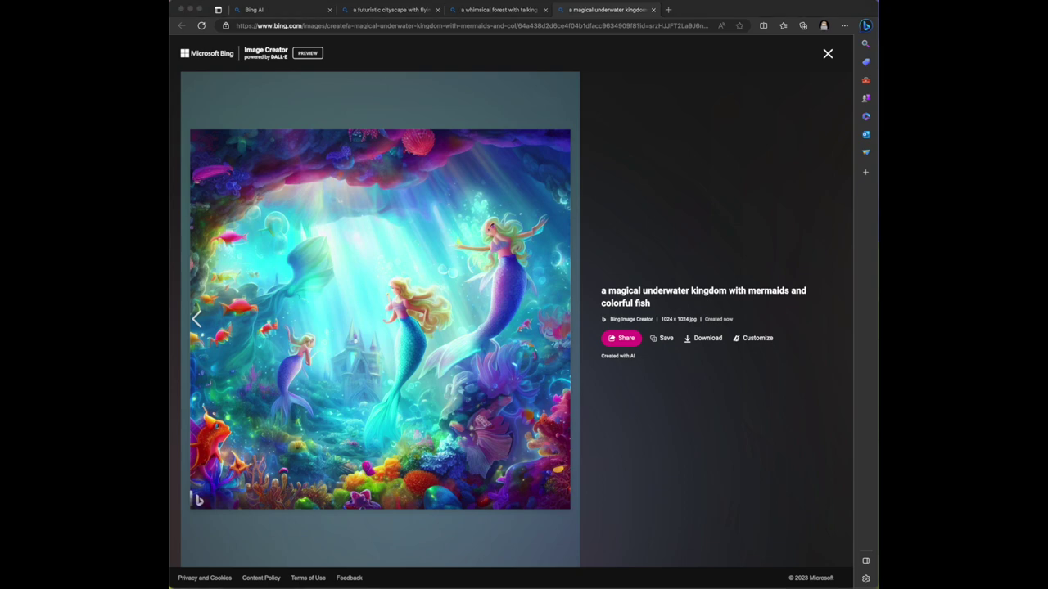
Return to the chat and submit the image prompt "Draw a group of dinosaurs having a picnic in a park.".
click(258, 5)
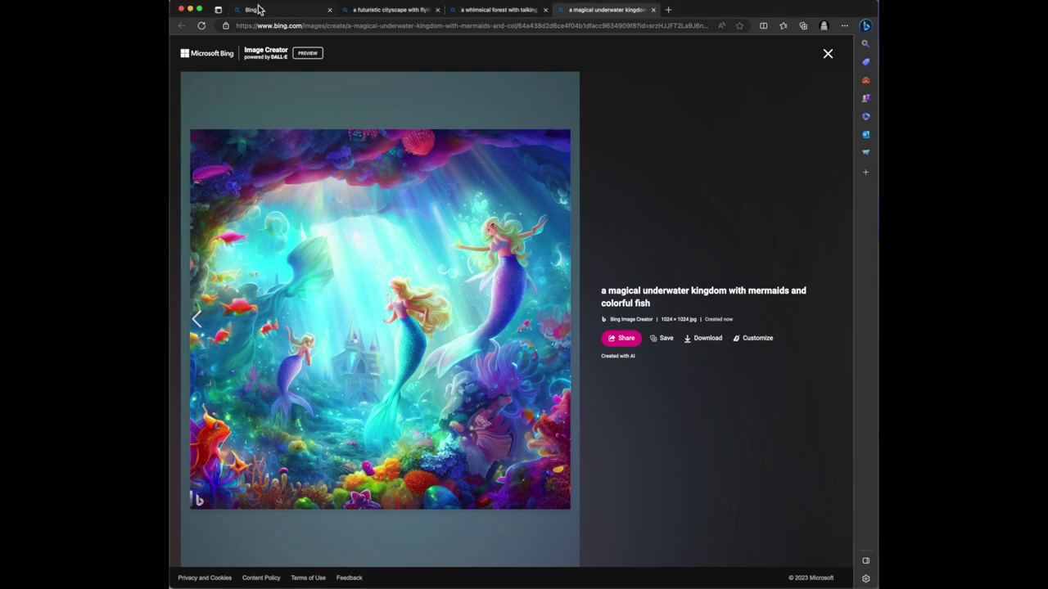
click(300, 10)
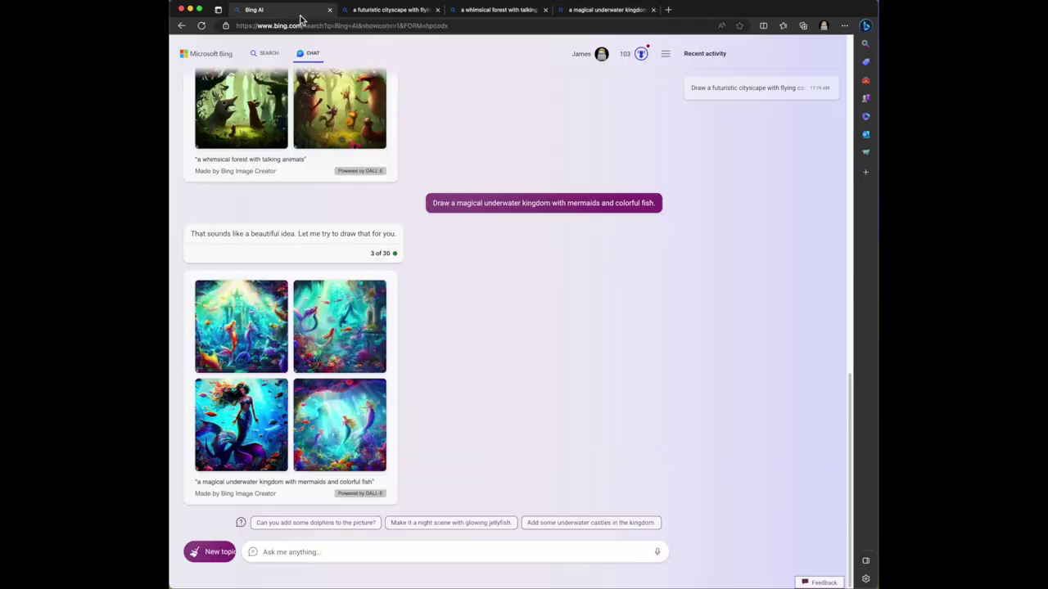
click(313, 553)
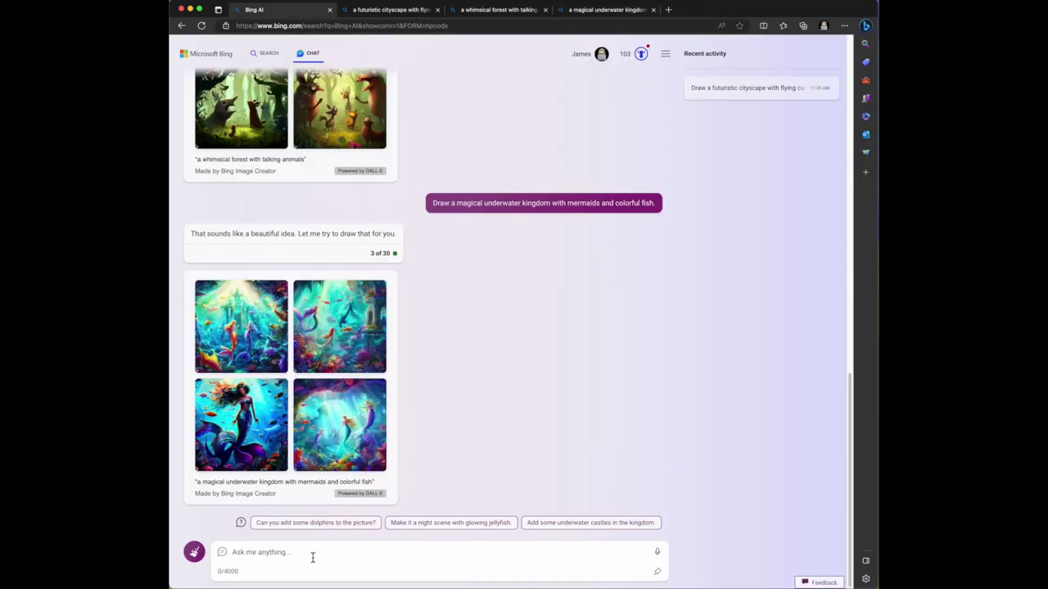
text(Draw a group of dinosaurs having a picnic in a park.)
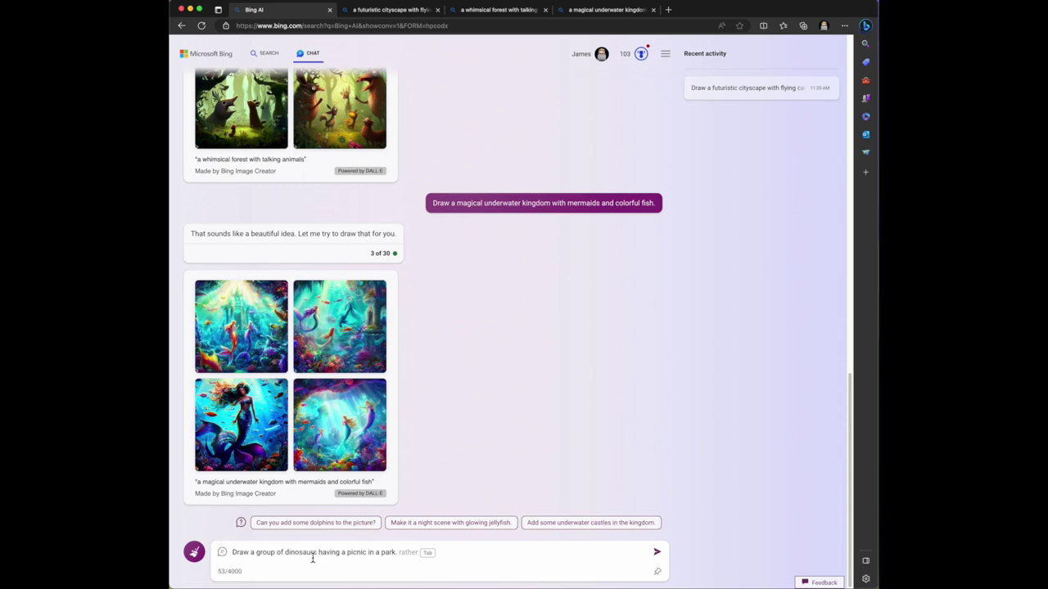
key(Return)
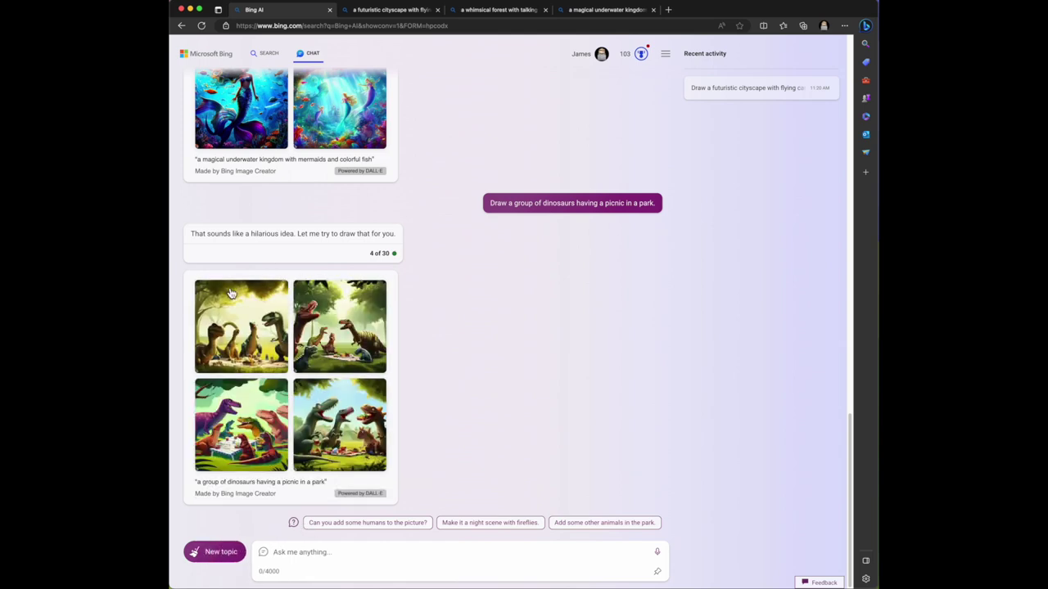
Open the first dinosaur picnic image in a new browser tab and view all four generated picnic scenes at full size.
right_click(259, 339)
click(328, 51)
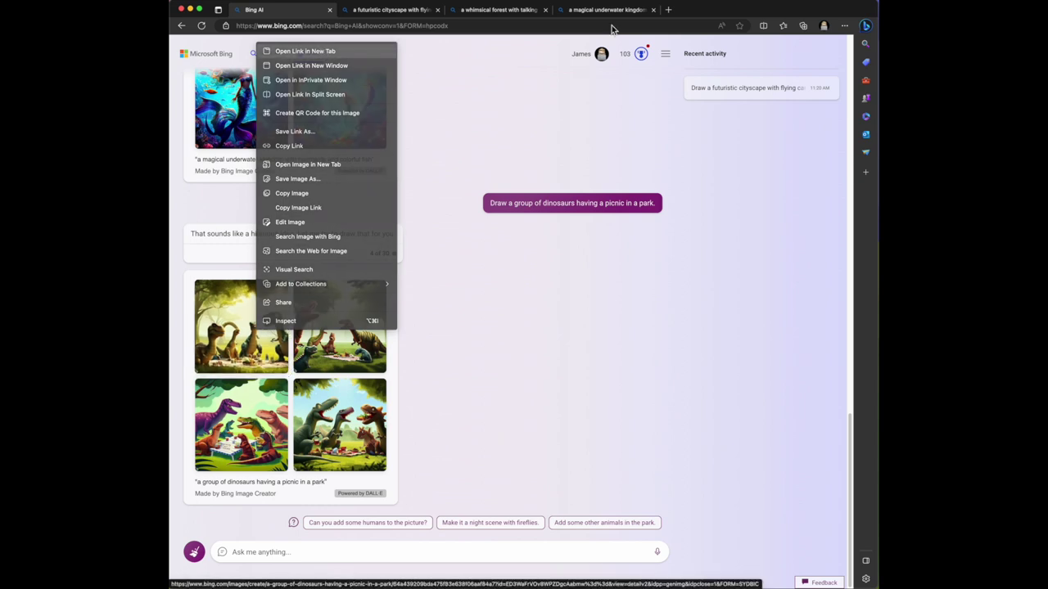
click(690, 12)
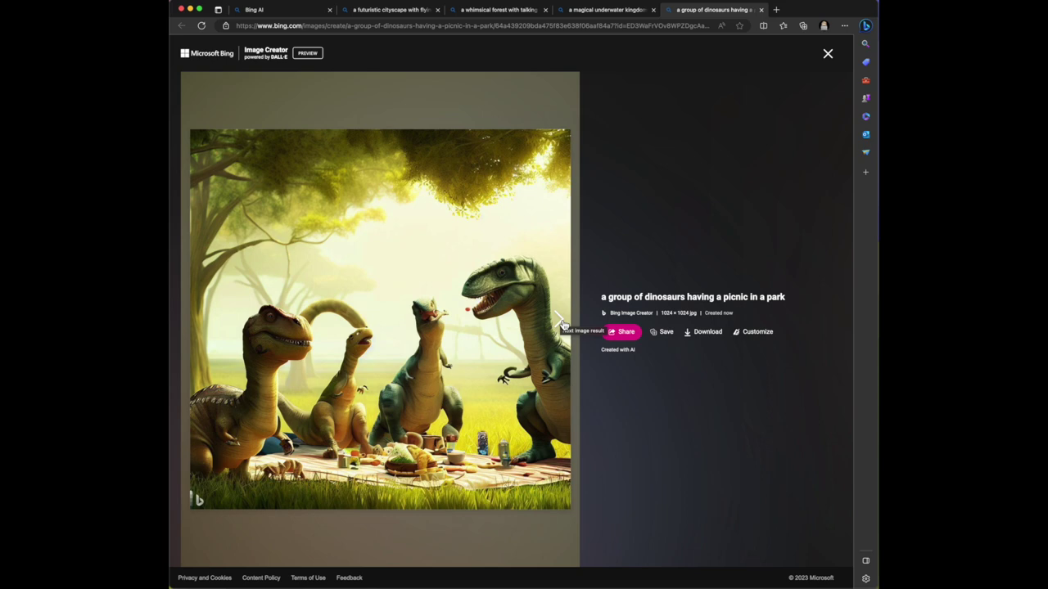
click(563, 325)
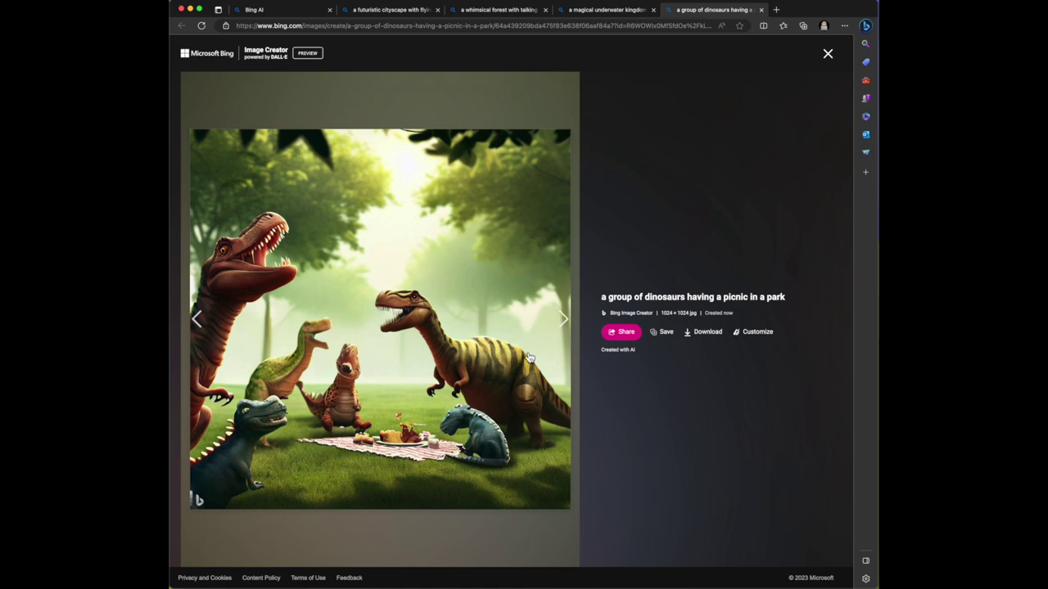
click(561, 325)
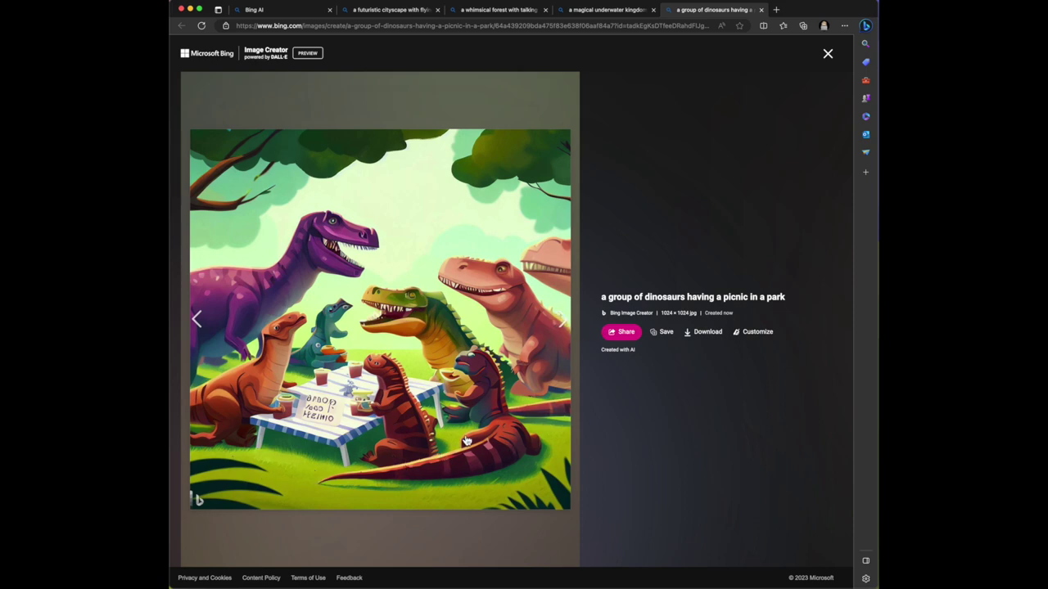
click(562, 324)
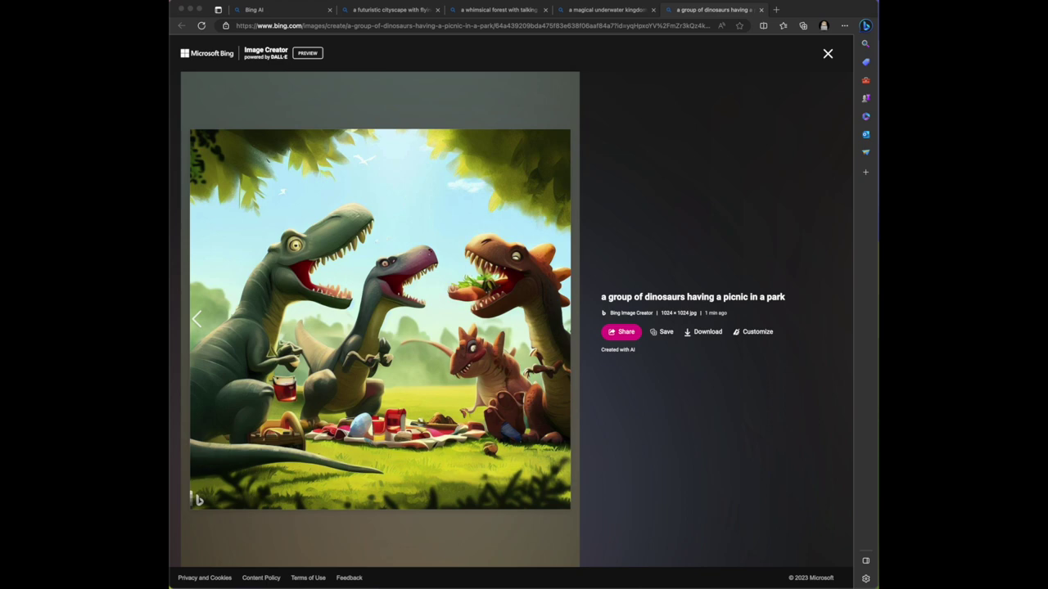
Return to the chat and submit the image prompt "Draw a fantastical castle on a floating island in the sky.".
click(292, 10)
click(339, 555)
text(Draw a futuristic world of a floating island in the sky)
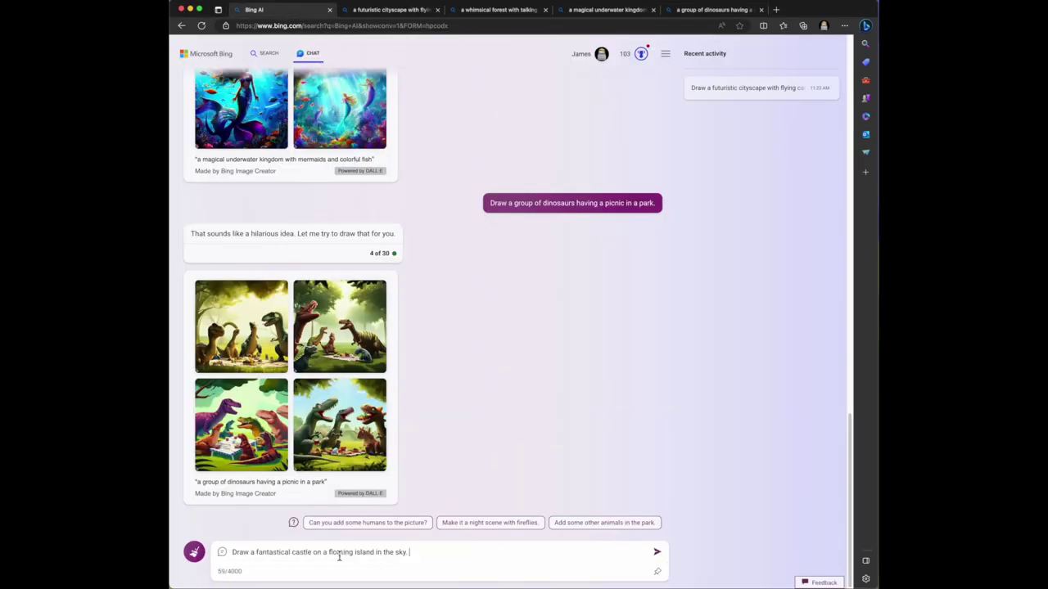
key(Return)
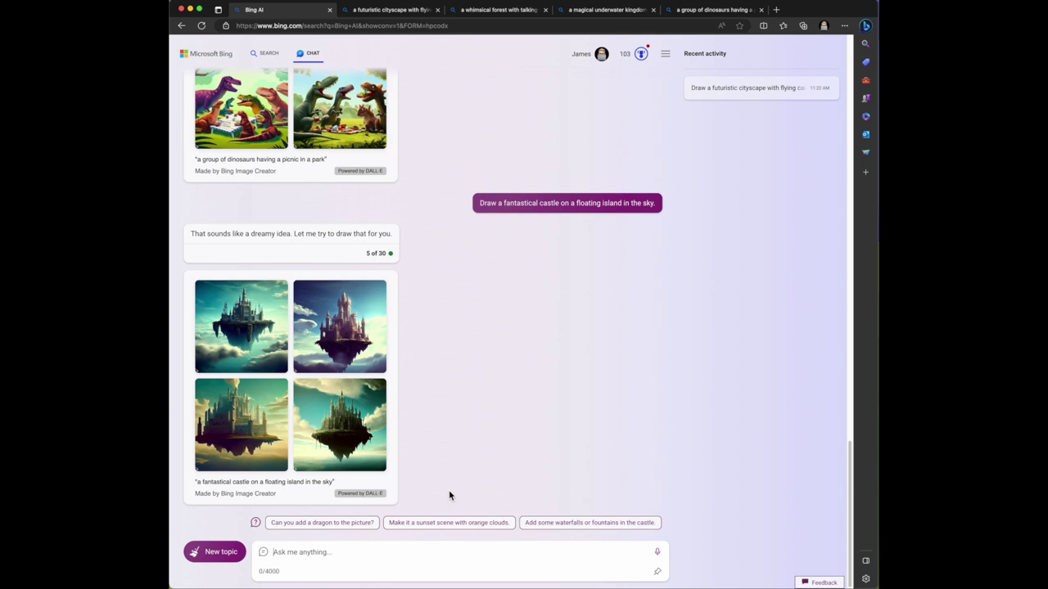
Open the first floating castle image in a new browser tab and view all four generated castle scenes at full size.
right_click(225, 315)
click(262, 323)
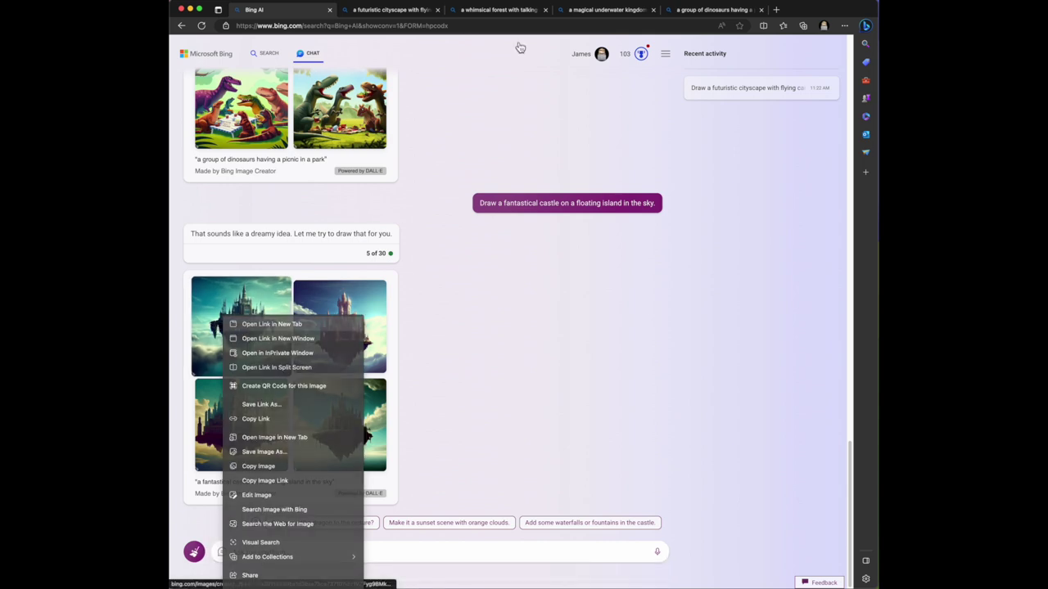
click(766, 11)
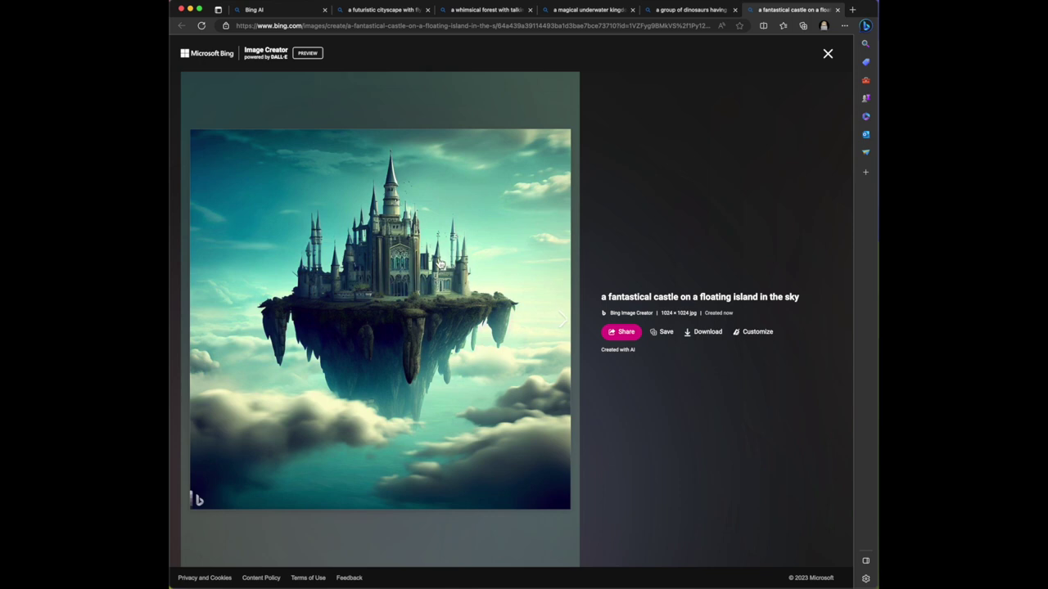
click(564, 325)
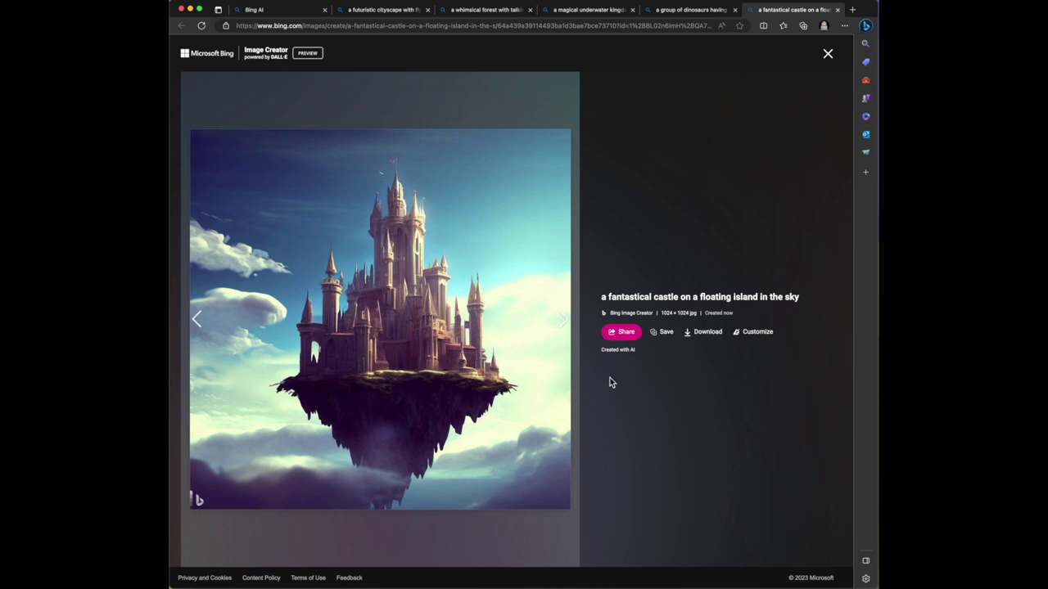
click(564, 325)
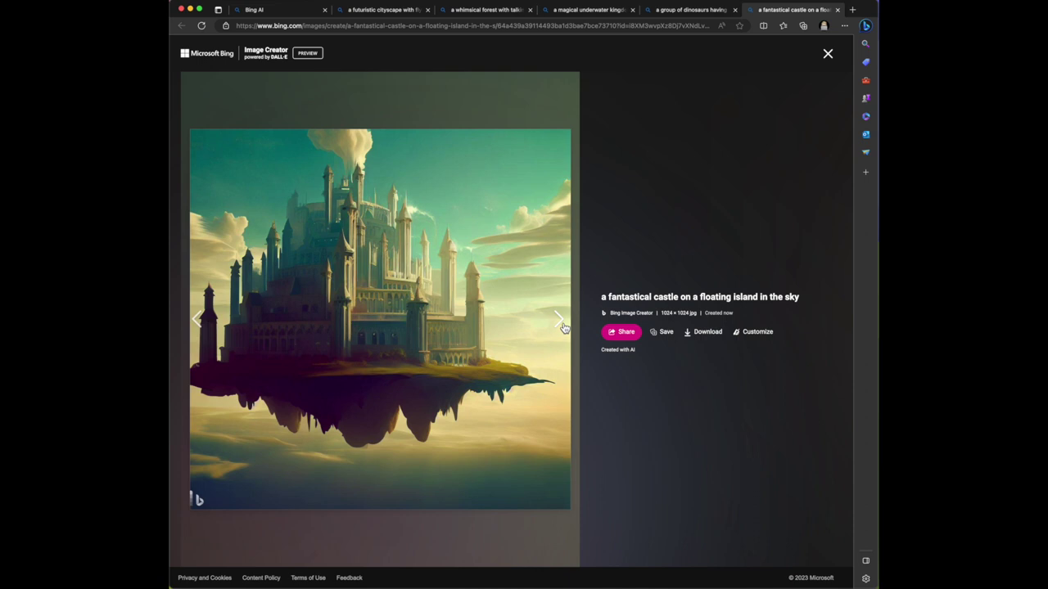
click(564, 326)
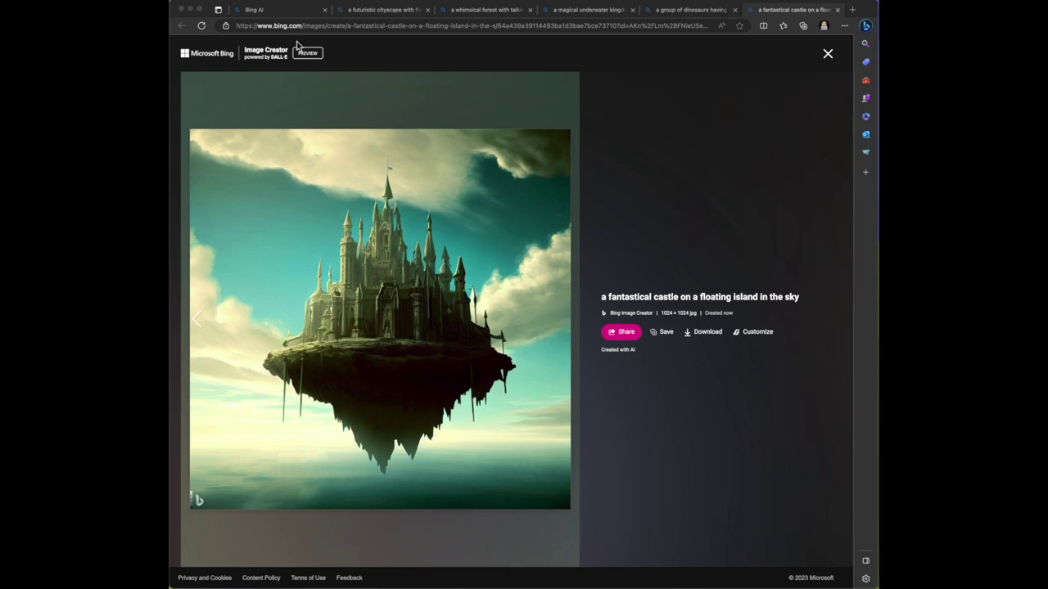
Return to the chat and submit the suggested follow-up "Can you add a dragon to the picture?".
click(288, 12)
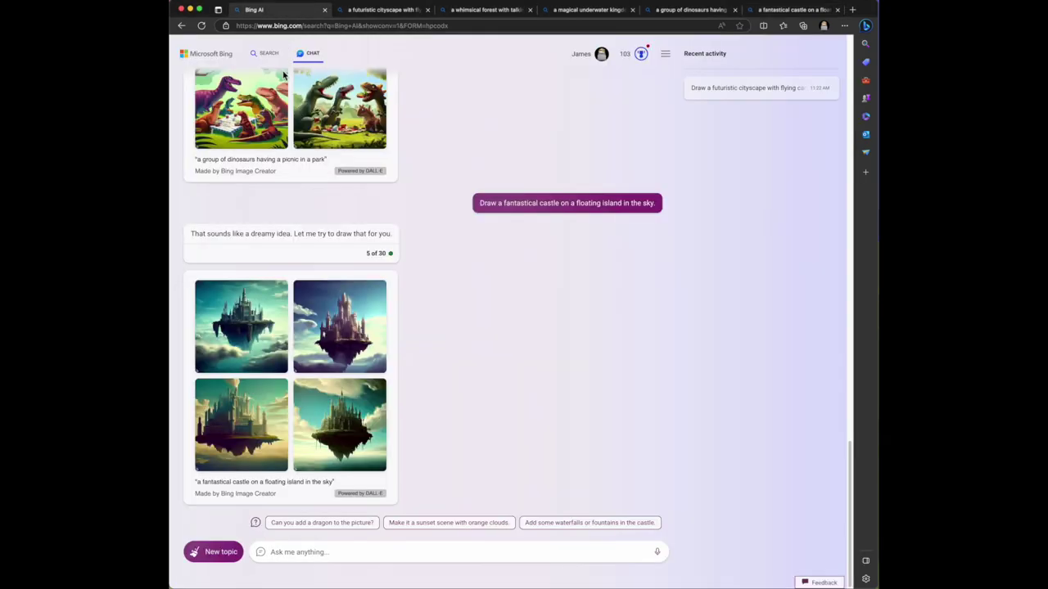
click(287, 556)
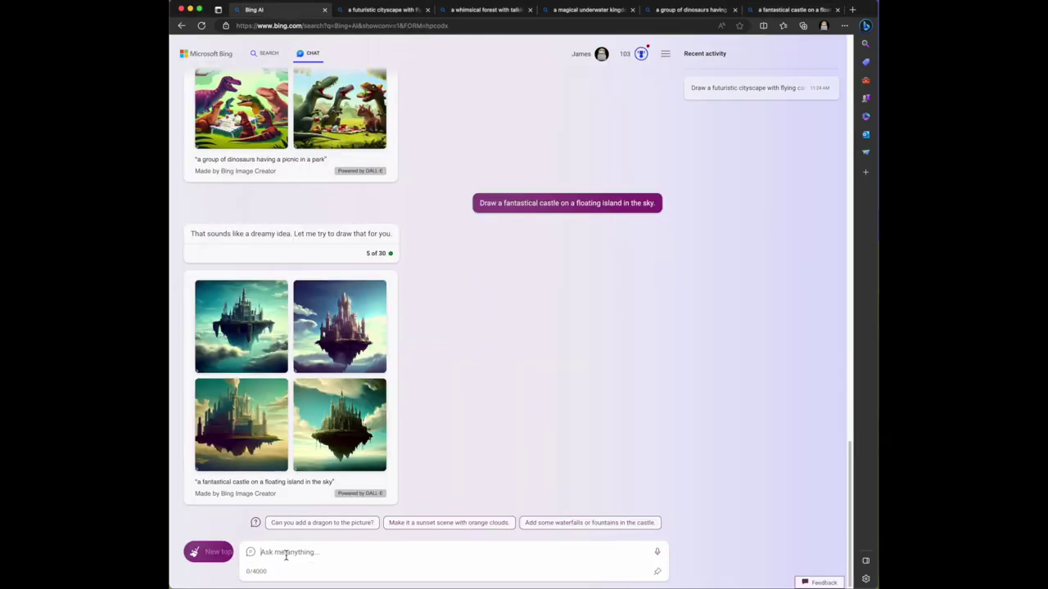
click(319, 523)
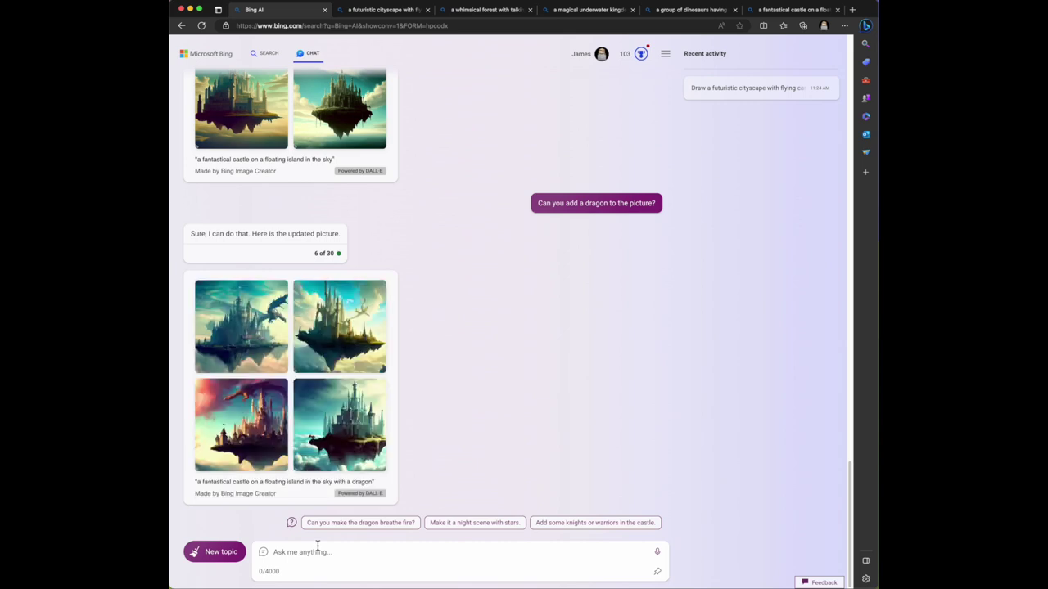
Open the first castle-with-dragon image in a new browser tab and view all four generated dragon versions at full size.
right_click(255, 331)
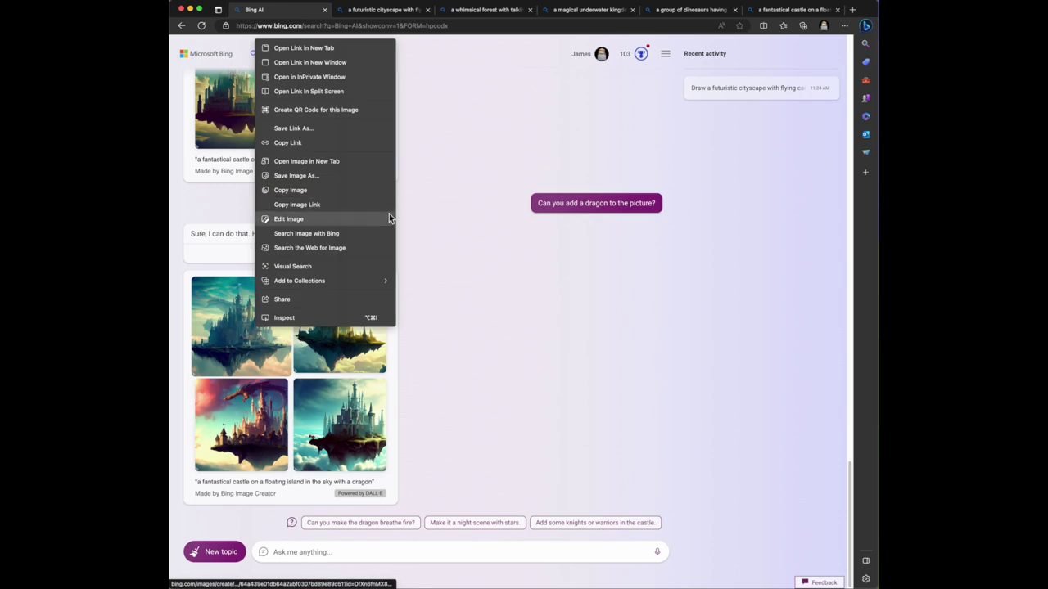
click(343, 48)
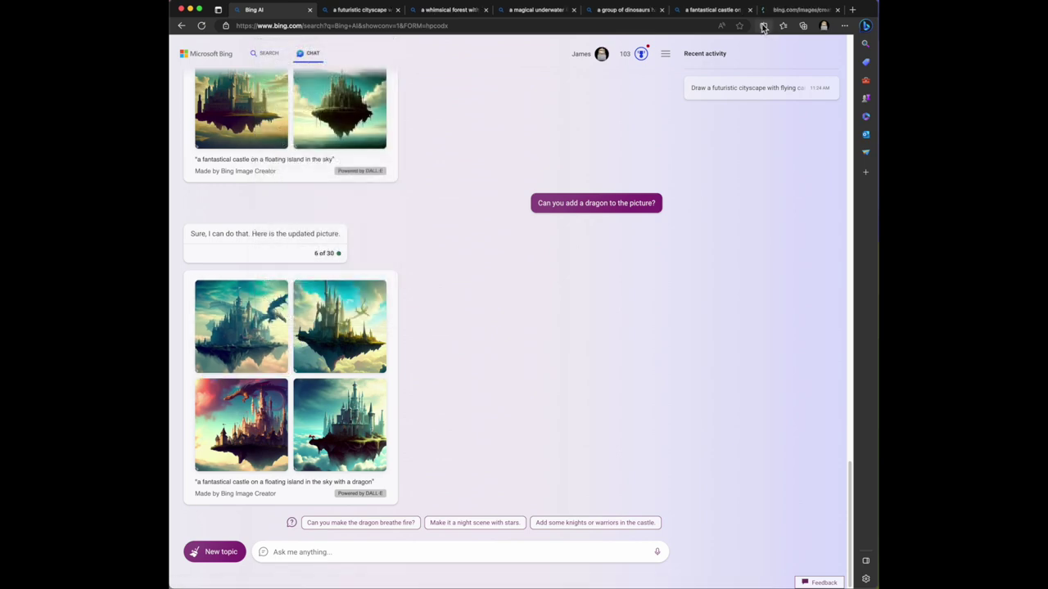
click(814, 13)
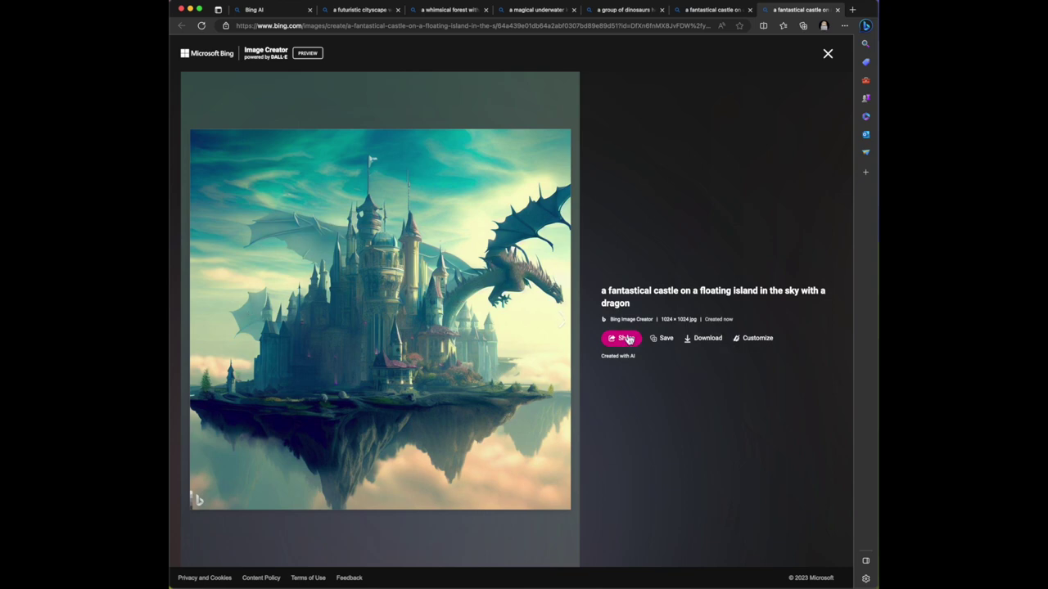
click(561, 327)
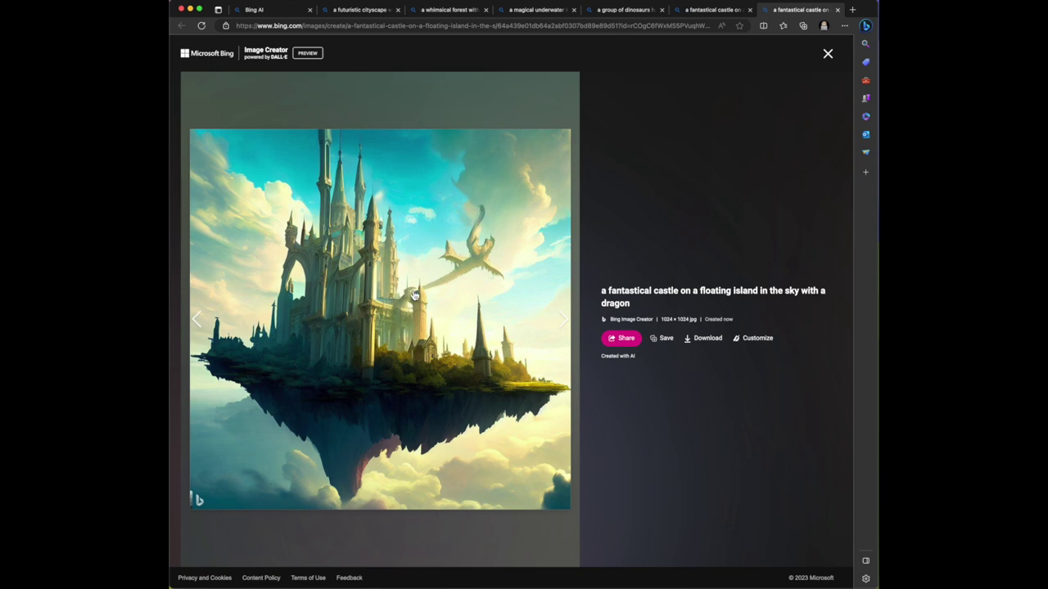
click(561, 320)
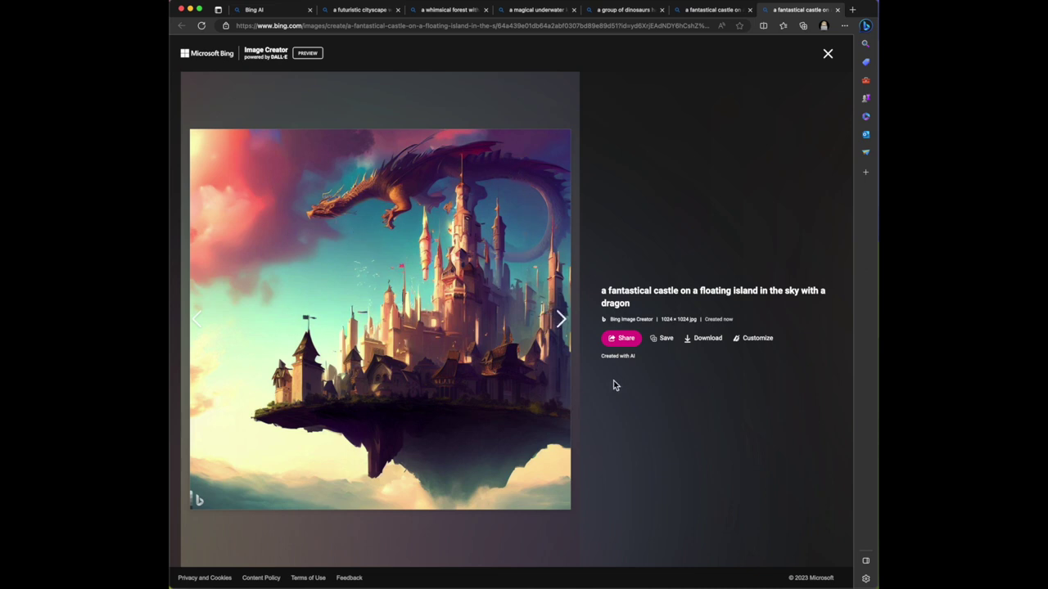
click(562, 321)
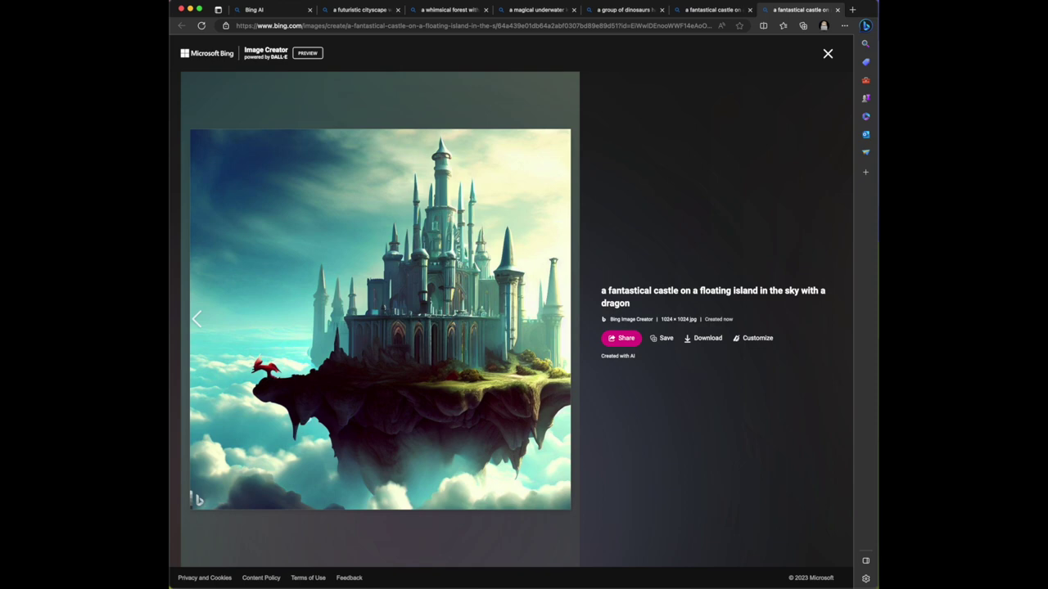
Return to the chat and submit the image prompt "Draw a superhero dog saving the day.".
click(252, 9)
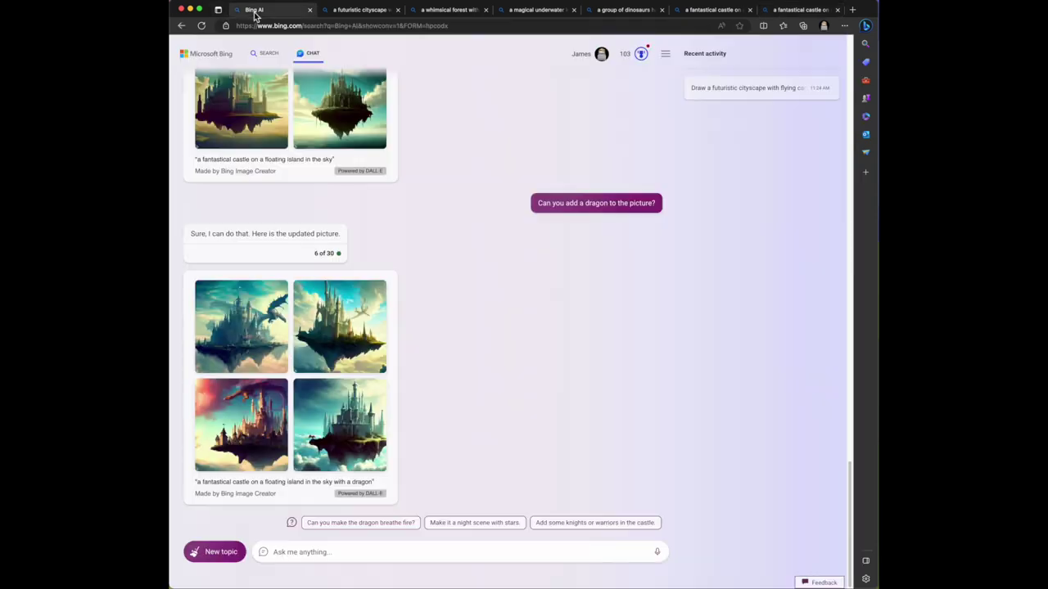
click(296, 560)
text(Draw a superhero dog saving the day.)
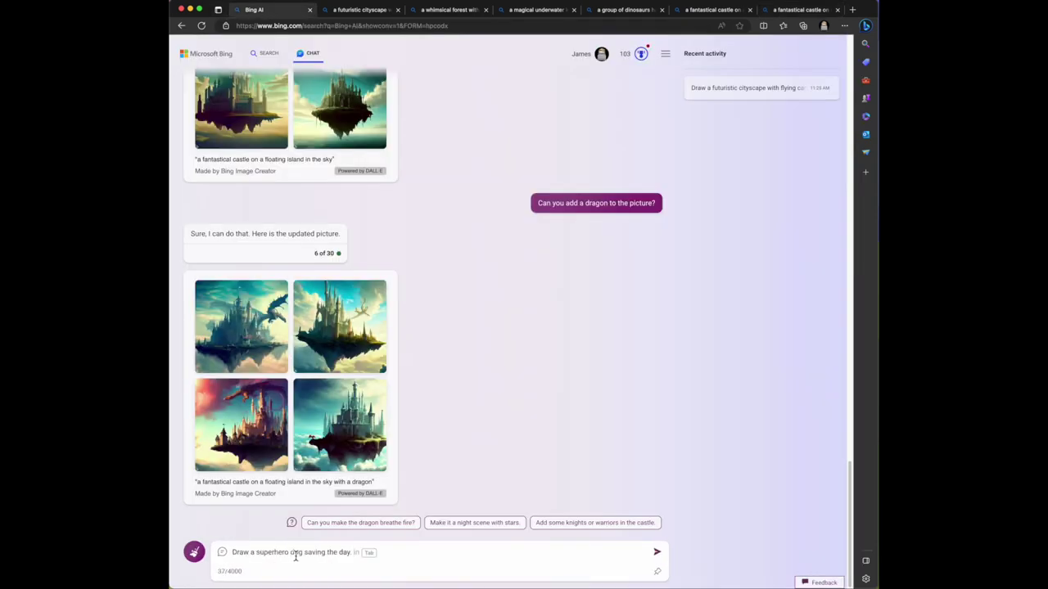
key(Return)
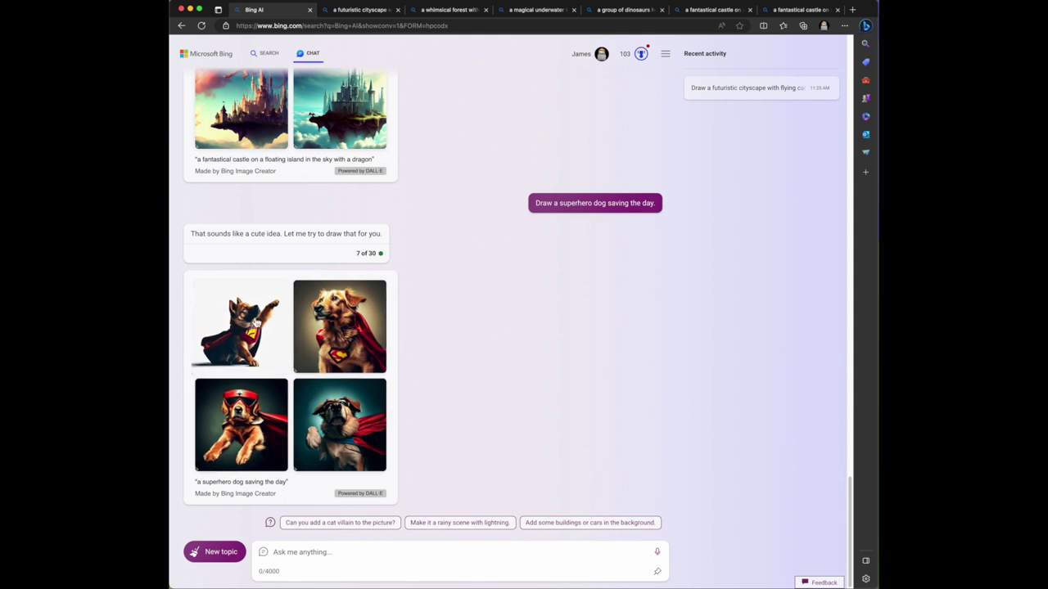
Open the first superhero dog image in a new browser tab and view all four generated dog pictures at full size.
right_click(256, 320)
click(288, 325)
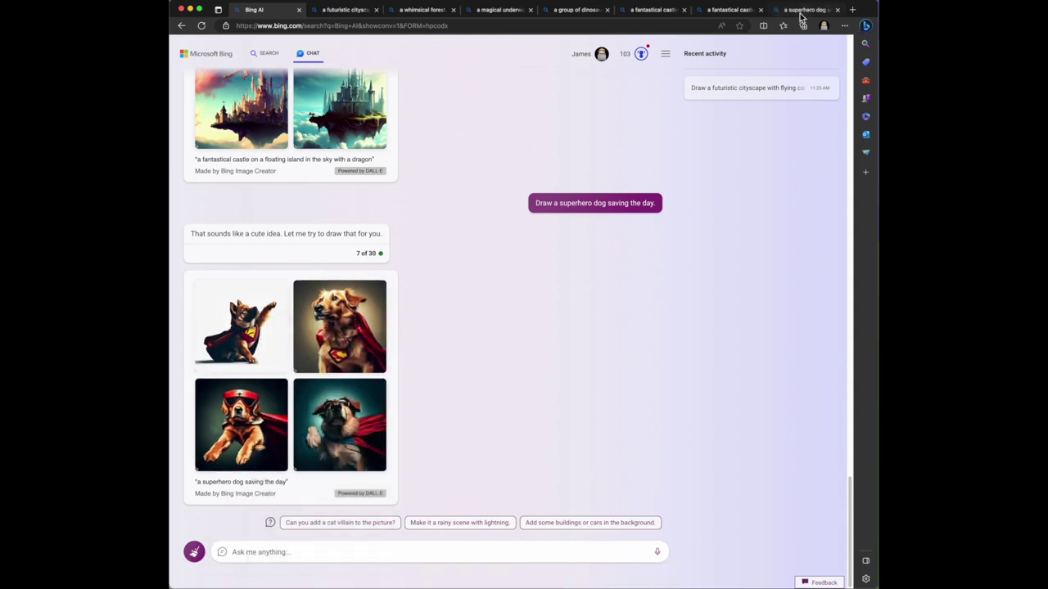
click(804, 11)
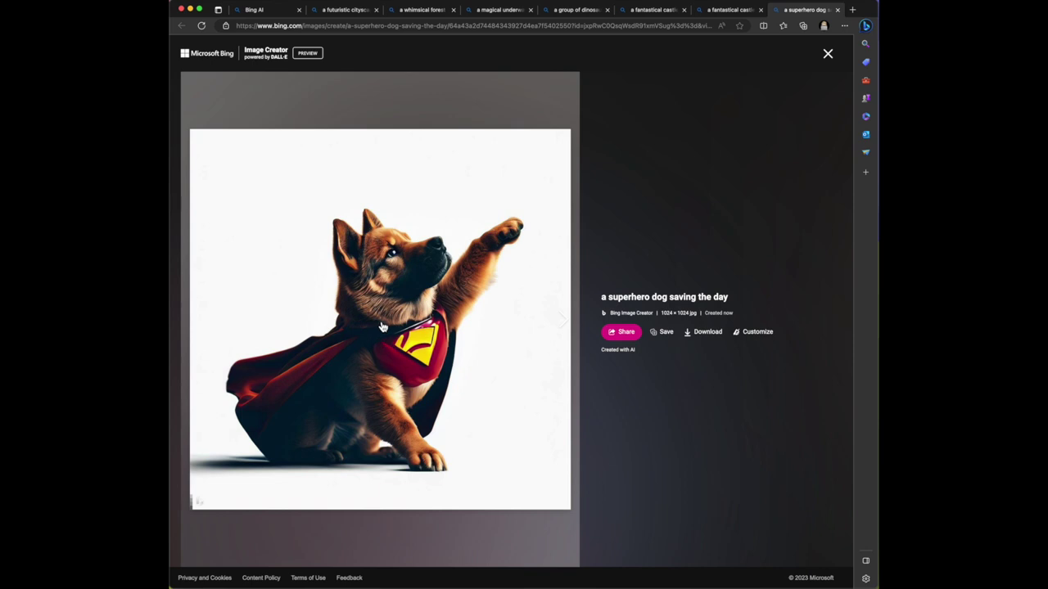
click(563, 325)
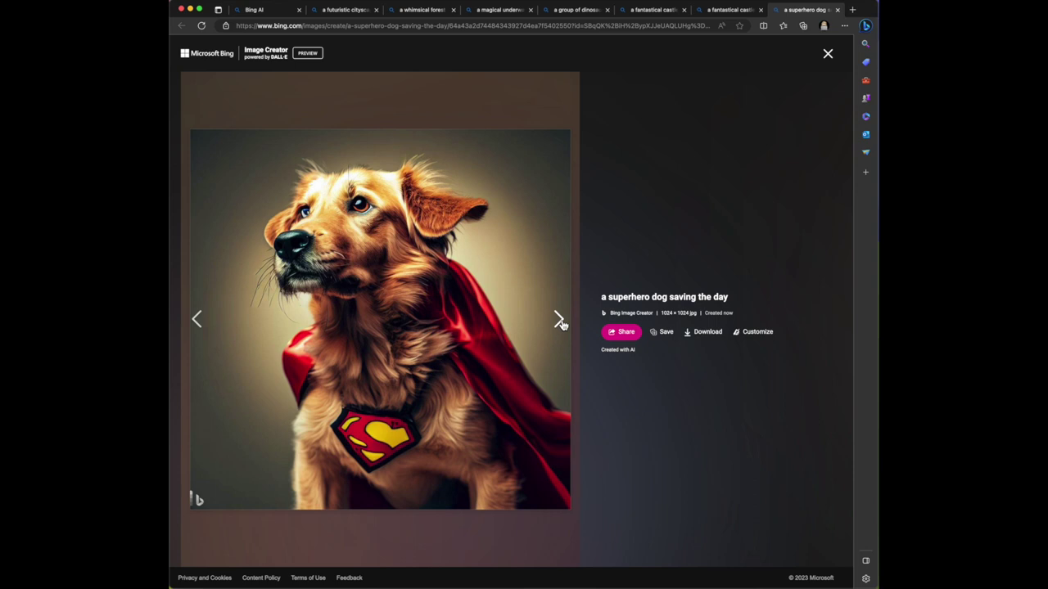
click(559, 320)
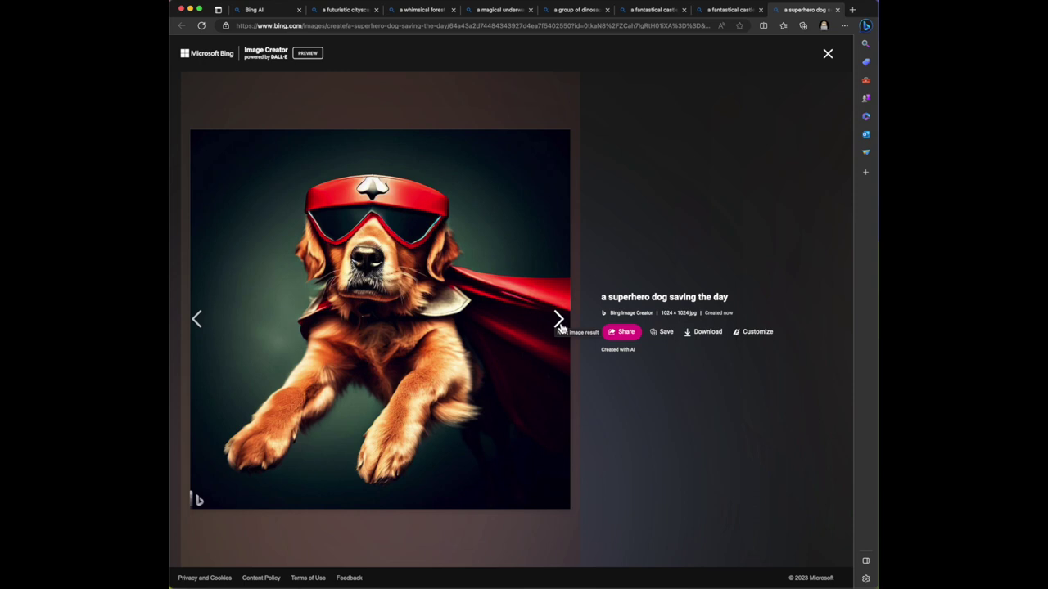
click(560, 321)
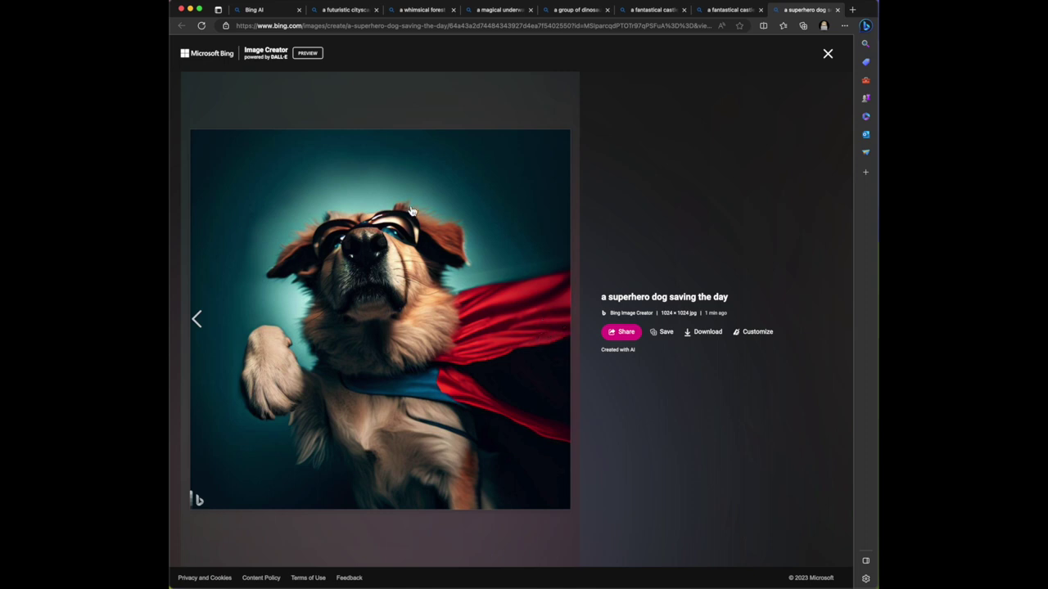
Return to the chat and submit the follow-up request "Can you make it like a comic bok" for the superhero dog images.
click(262, 9)
click(450, 552)
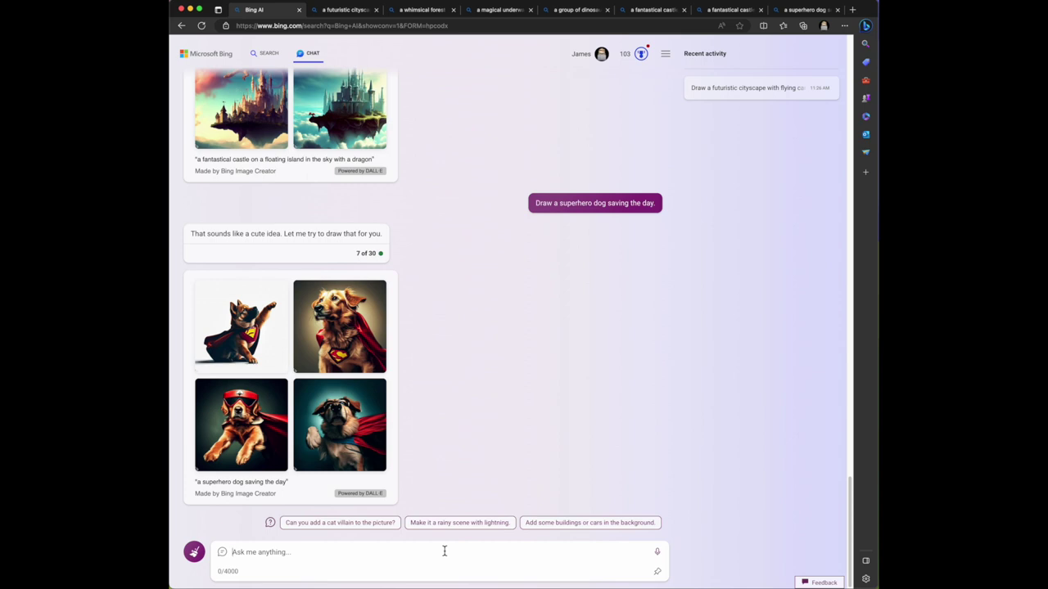
text(Can you make it like a comic bok)
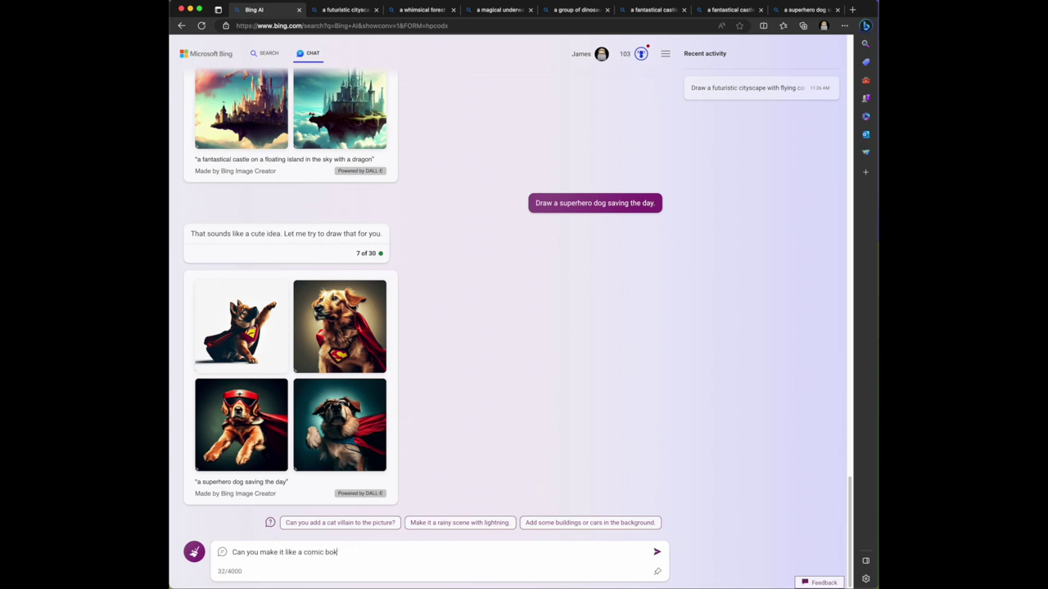
key(Return)
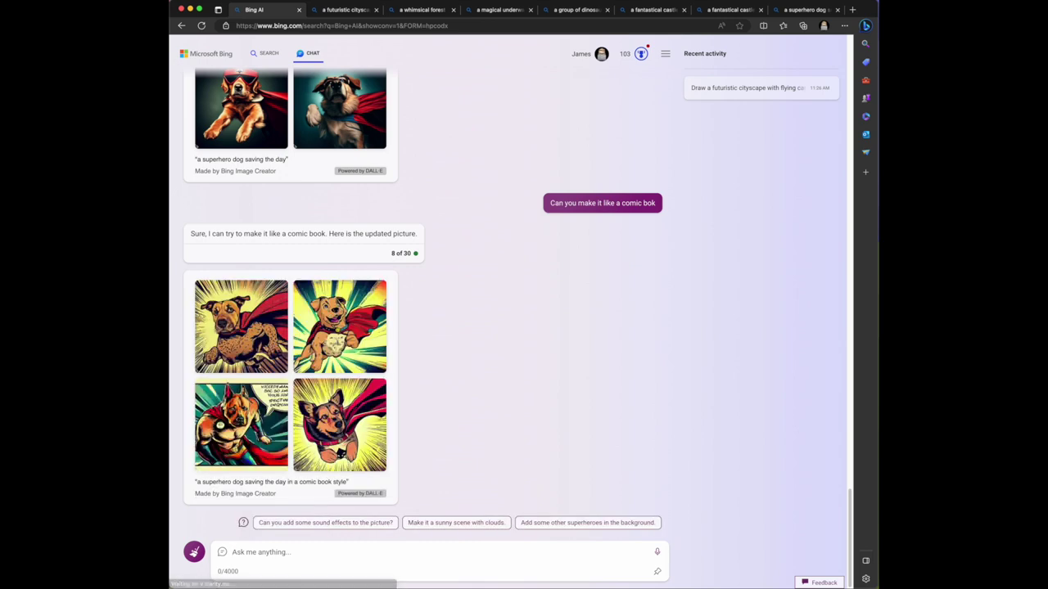
Open the first comic-book-style superhero dog image in a new browser tab and view all four generated versions at full size.
right_click(250, 329)
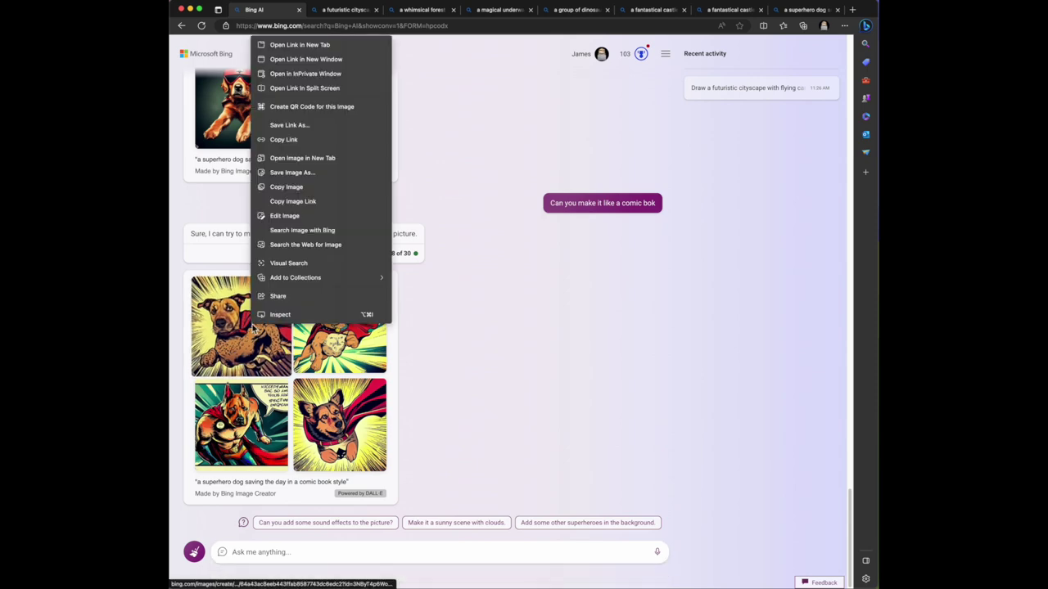
click(343, 44)
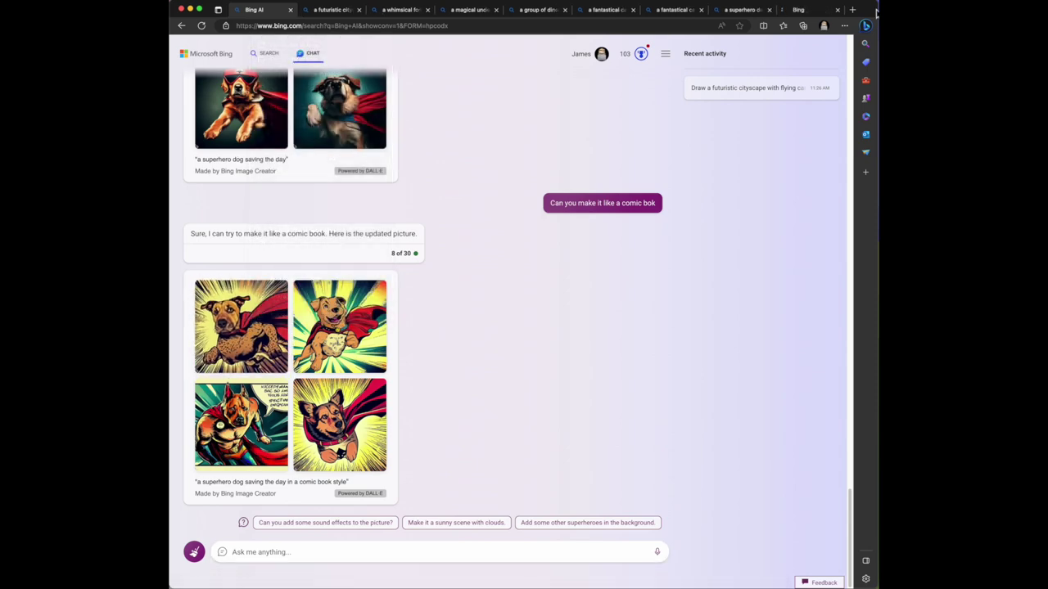
click(817, 10)
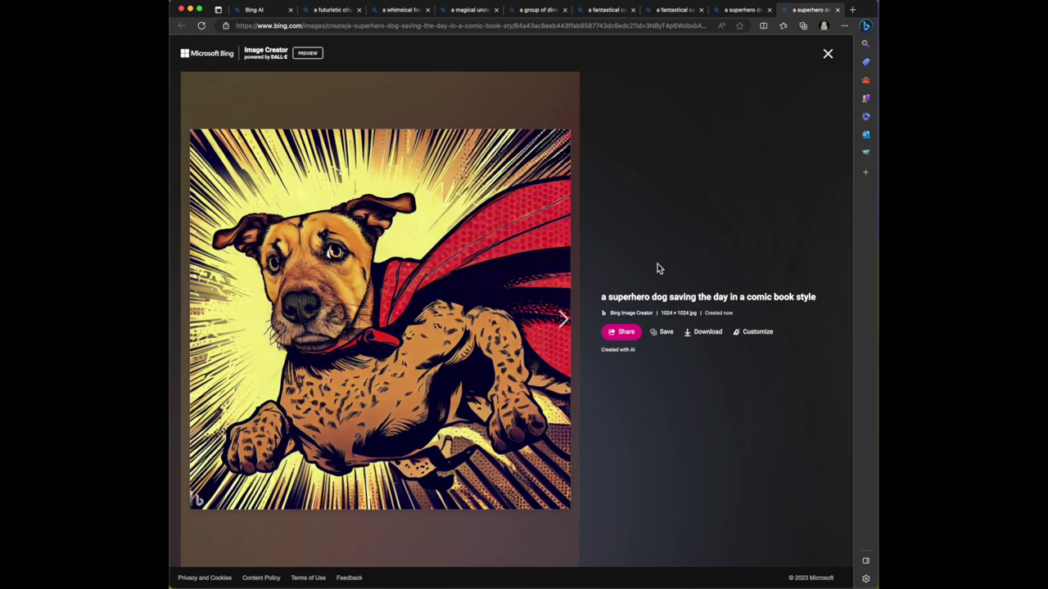
click(562, 323)
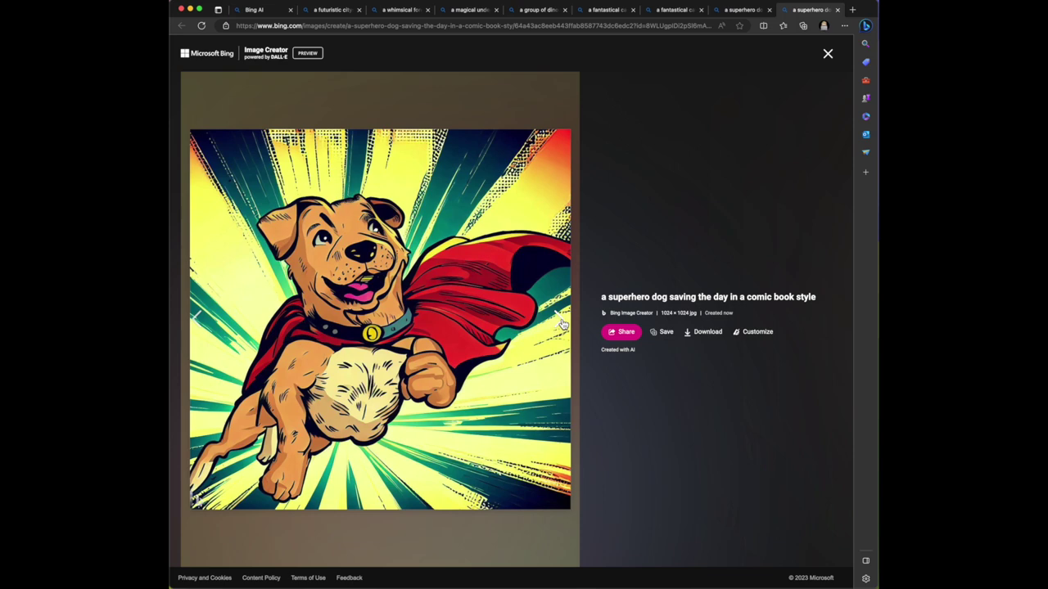
click(561, 325)
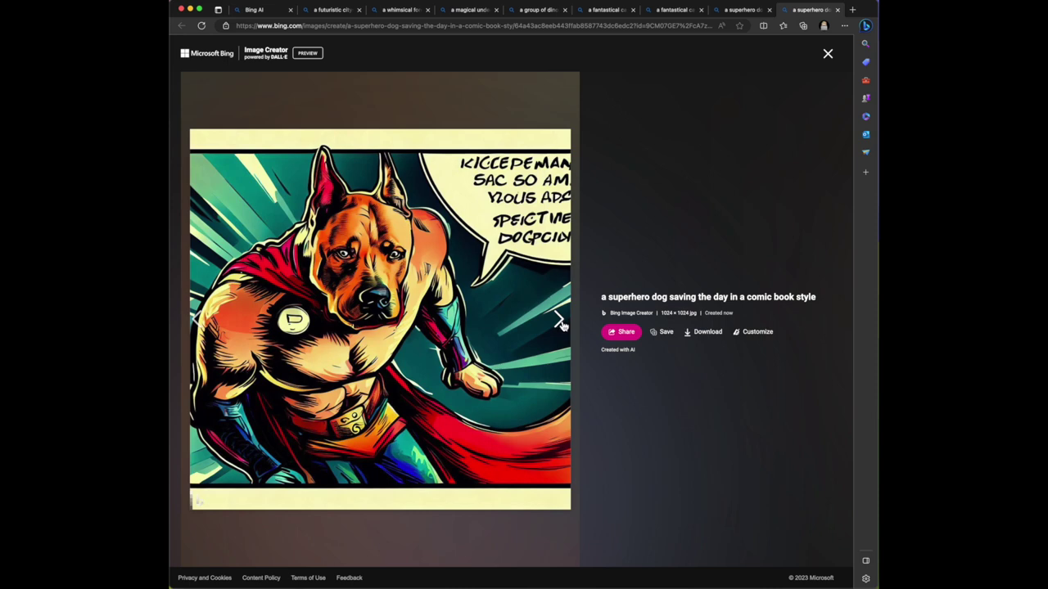
click(561, 322)
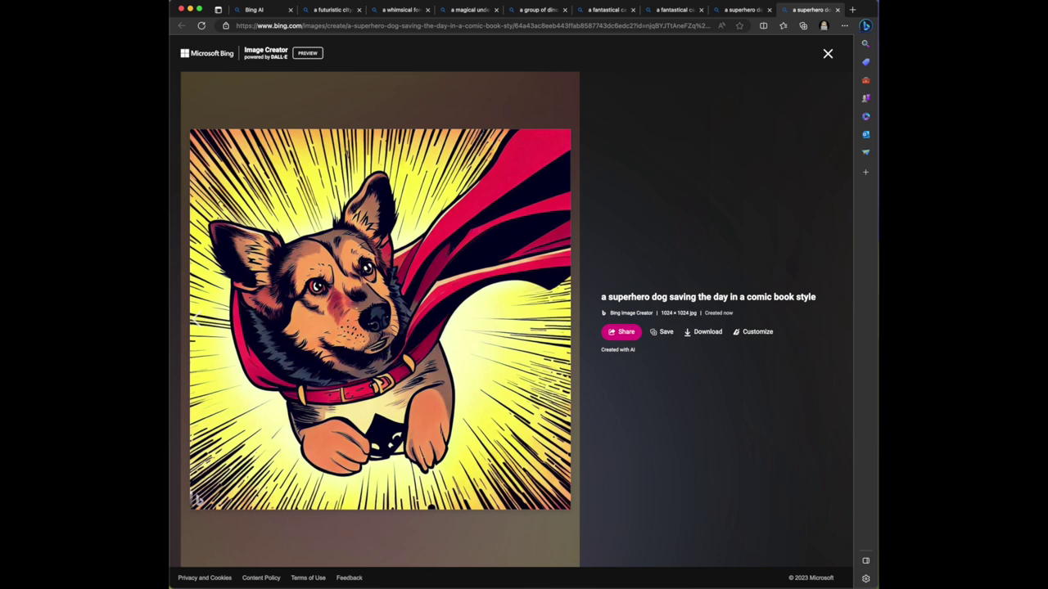
Return to the chat and submit the suggested follow-up "Add some other superheroes in the background.".
click(252, 10)
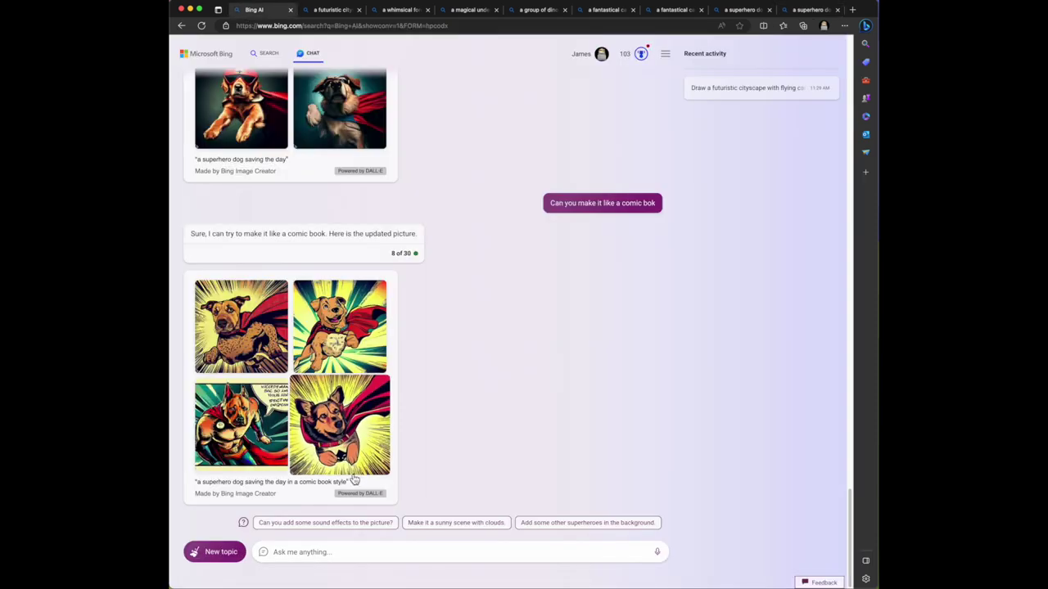
click(344, 560)
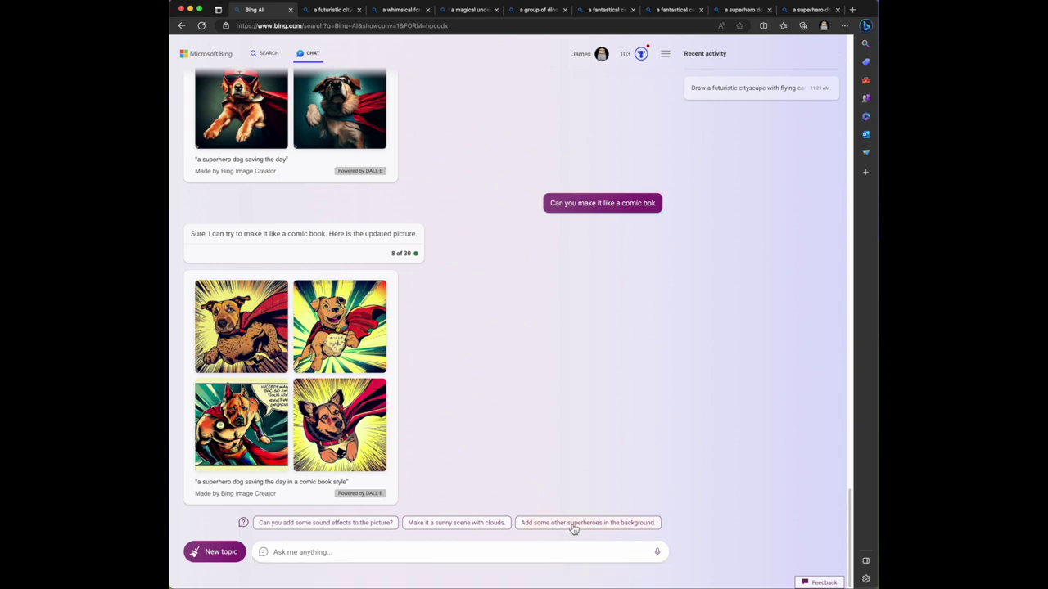
click(573, 525)
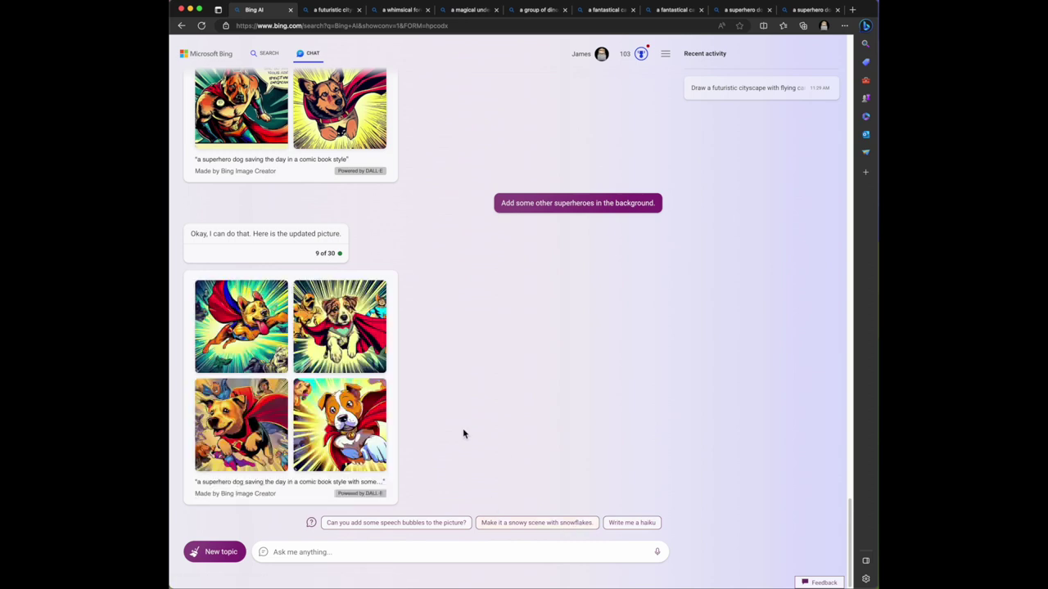
Open the first dog image with background superheroes in a new browser tab and view all four versions at full size.
scroll(254, 385, up, 3)
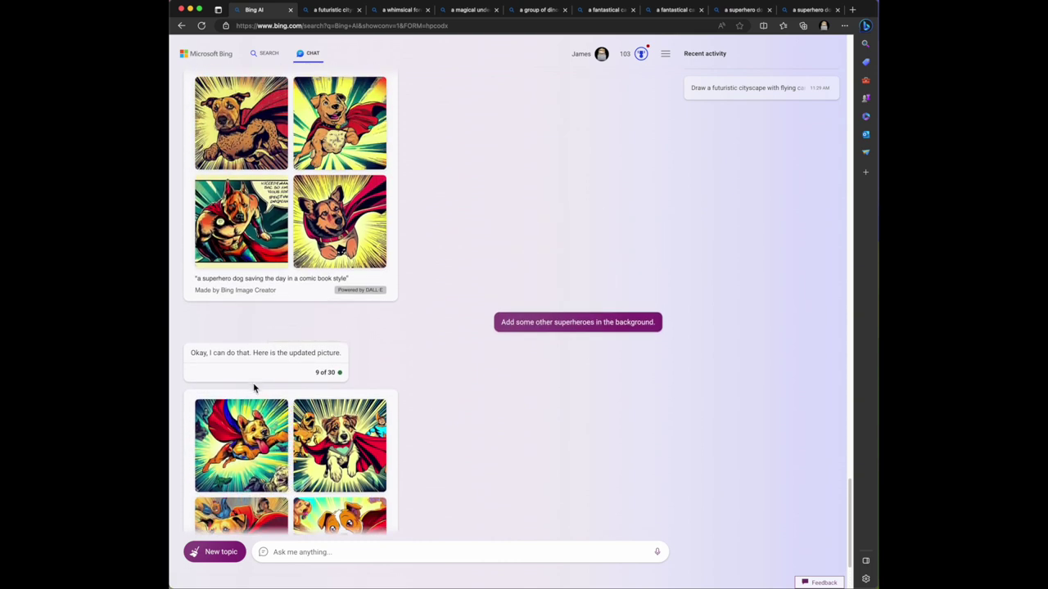
scroll(253, 388, down, 2)
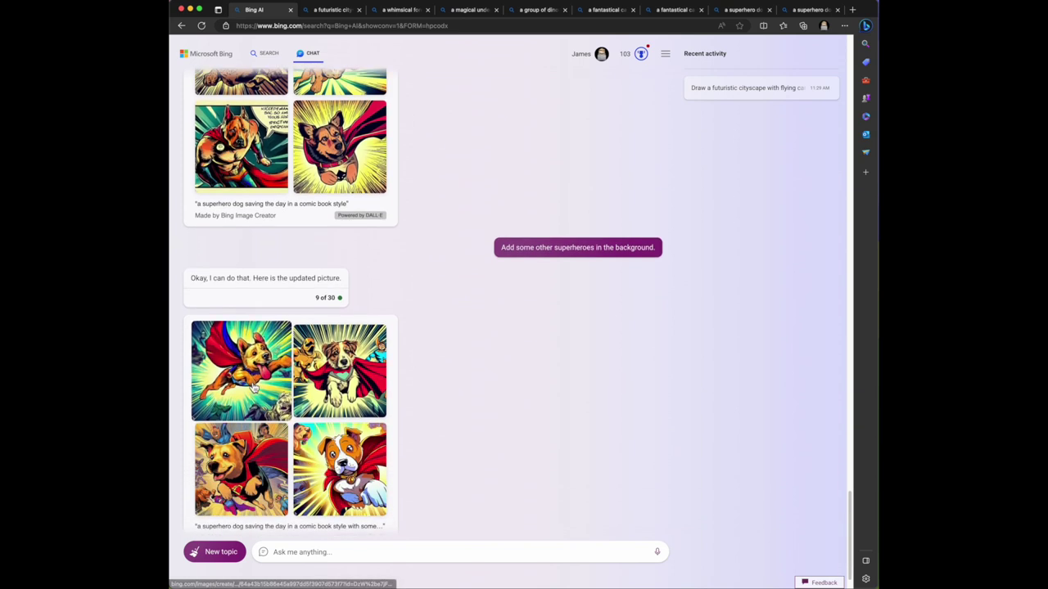
right_click(259, 320)
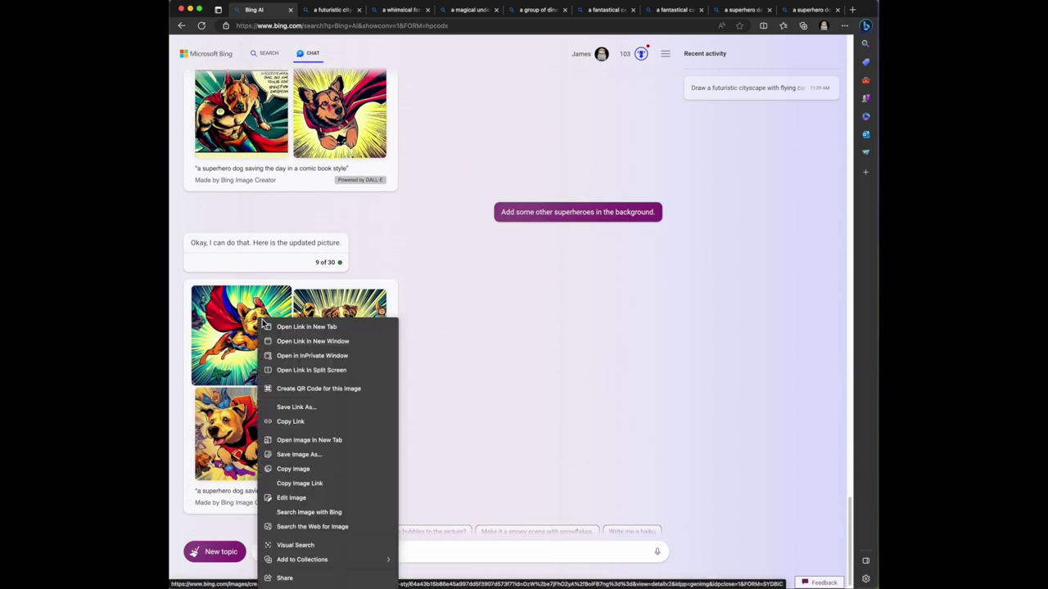
click(281, 327)
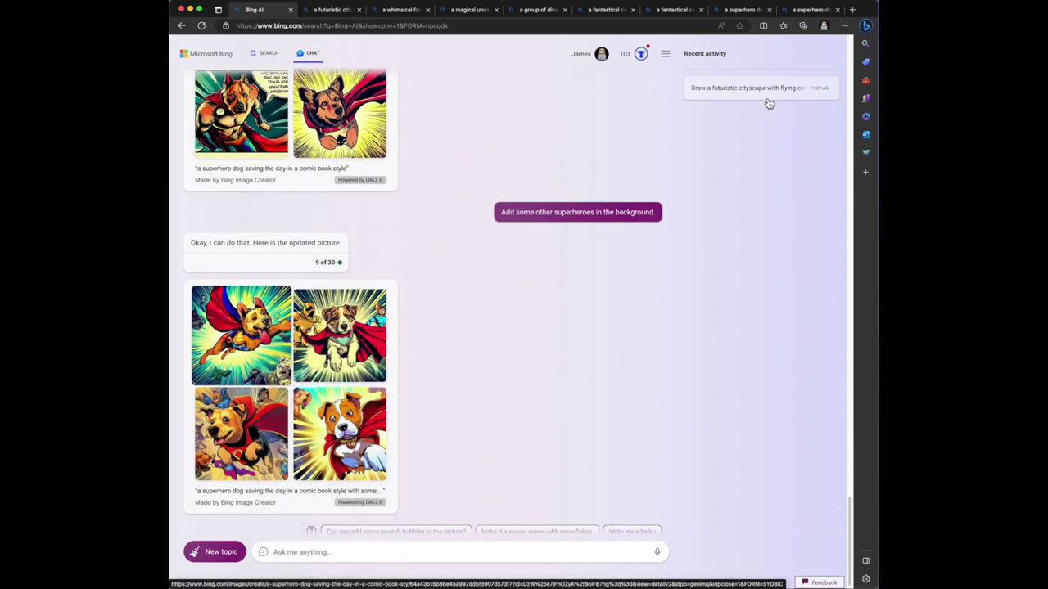
click(813, 10)
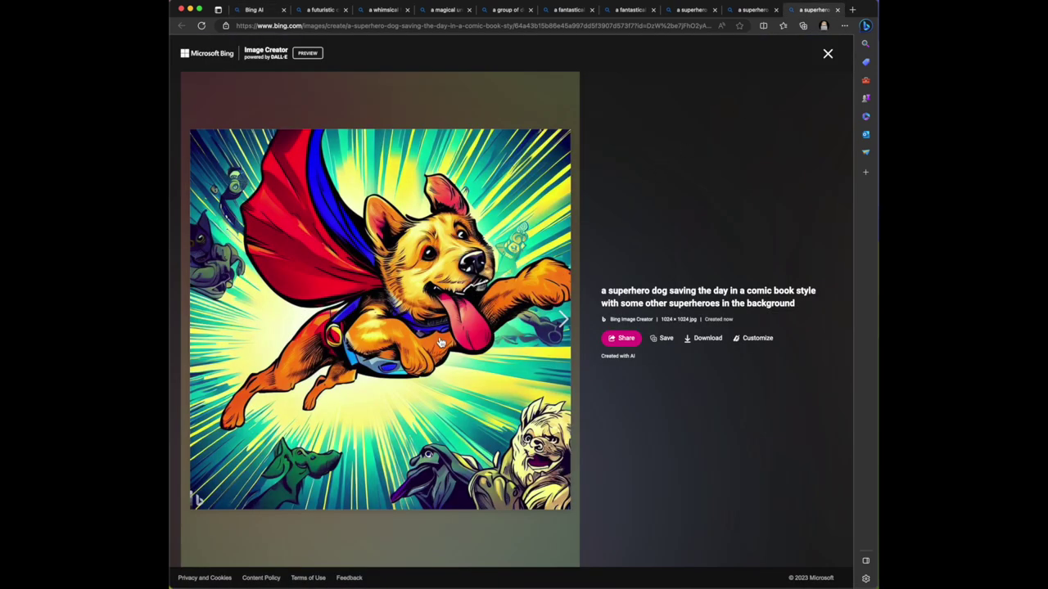
click(560, 324)
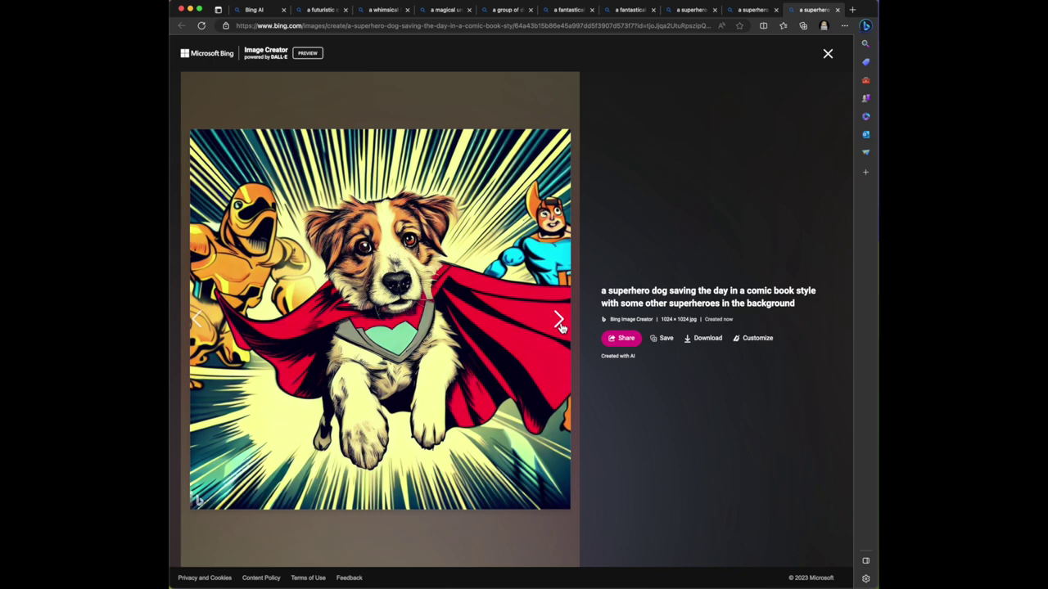
click(560, 324)
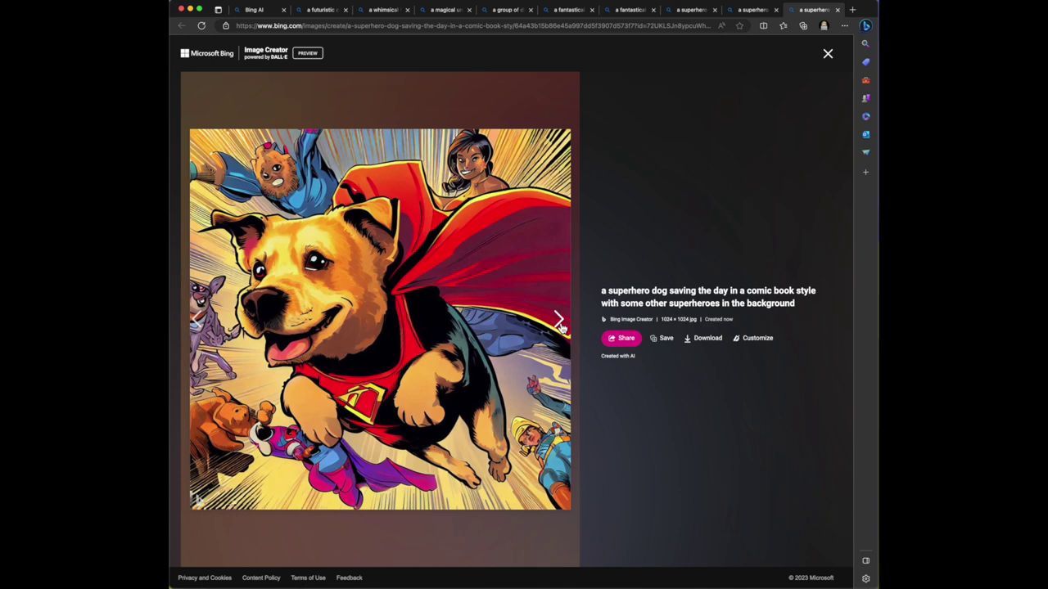
click(560, 324)
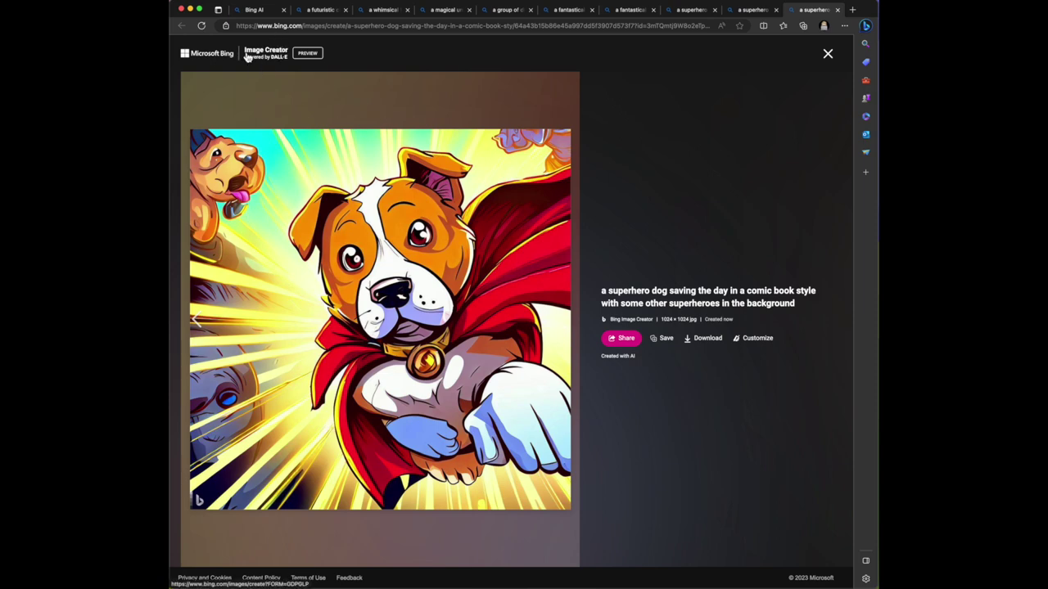
Return to the chat and submit the suggested follow-up "Can you add some speech bubbles to the picture?".
click(253, 10)
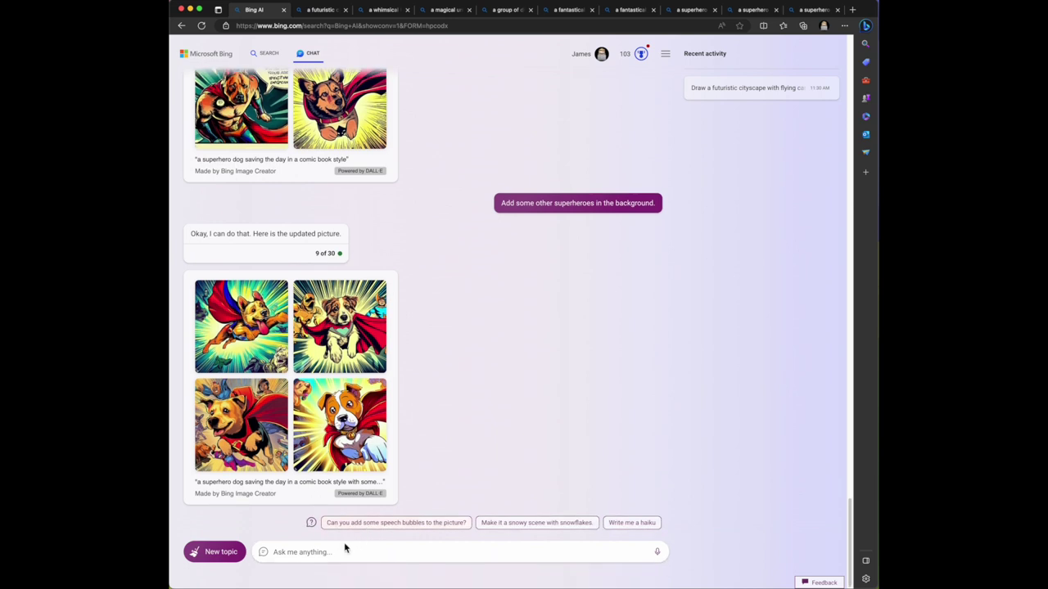
click(332, 551)
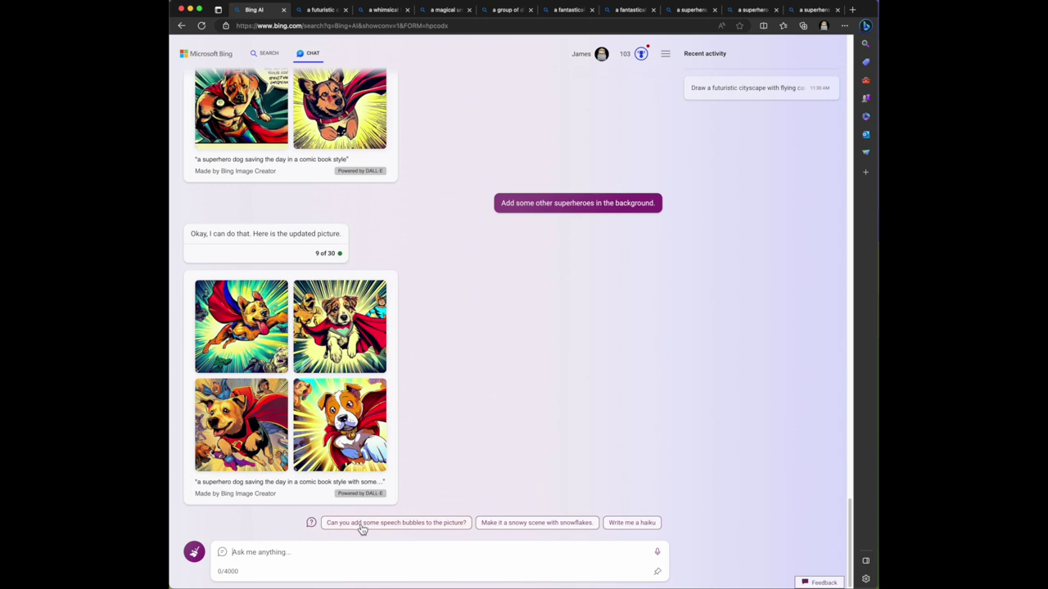
click(362, 524)
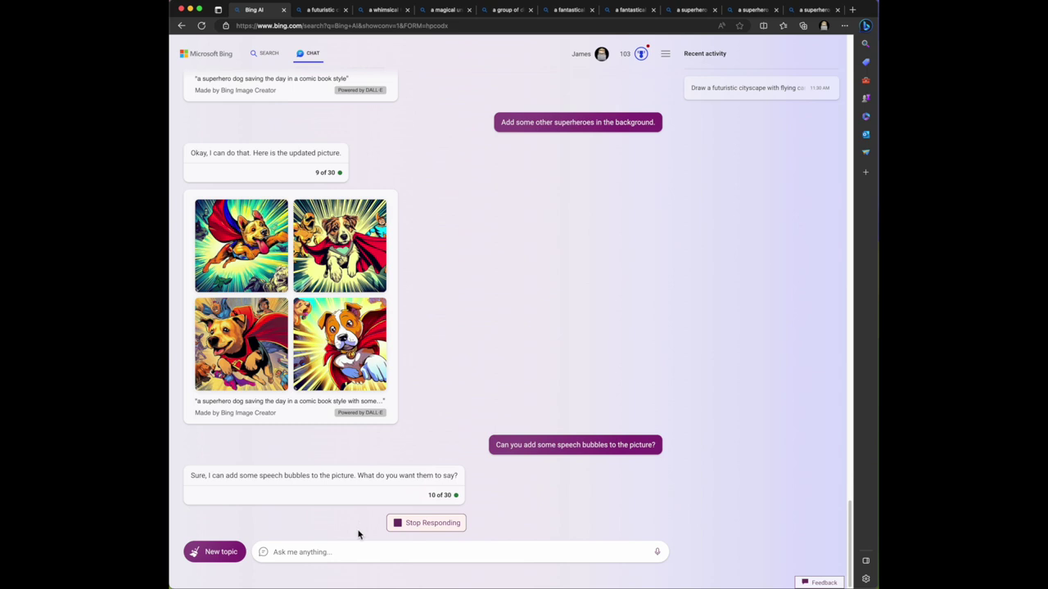
click(352, 551)
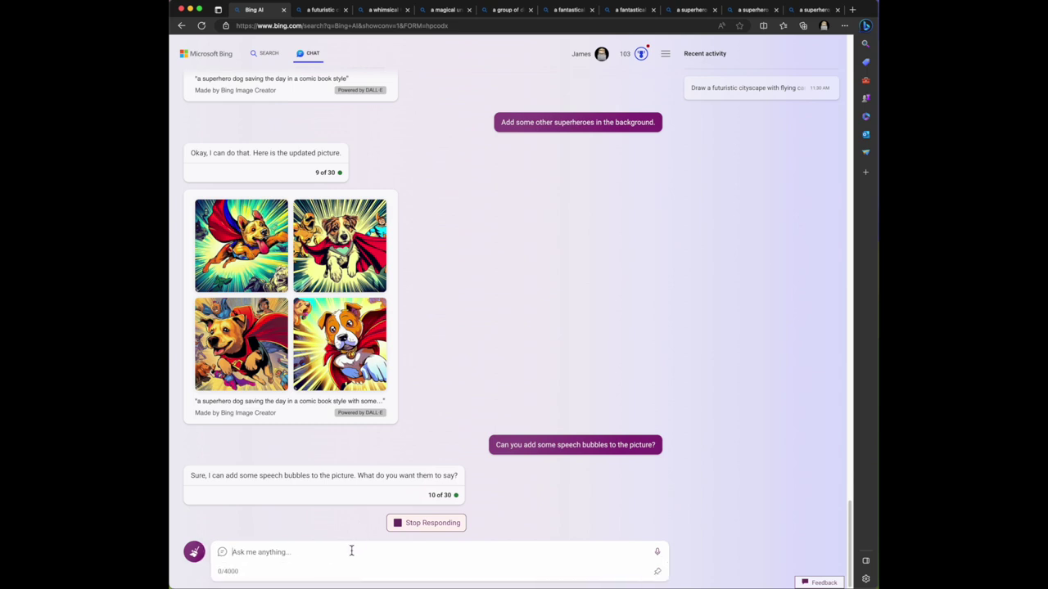
text(Hello)
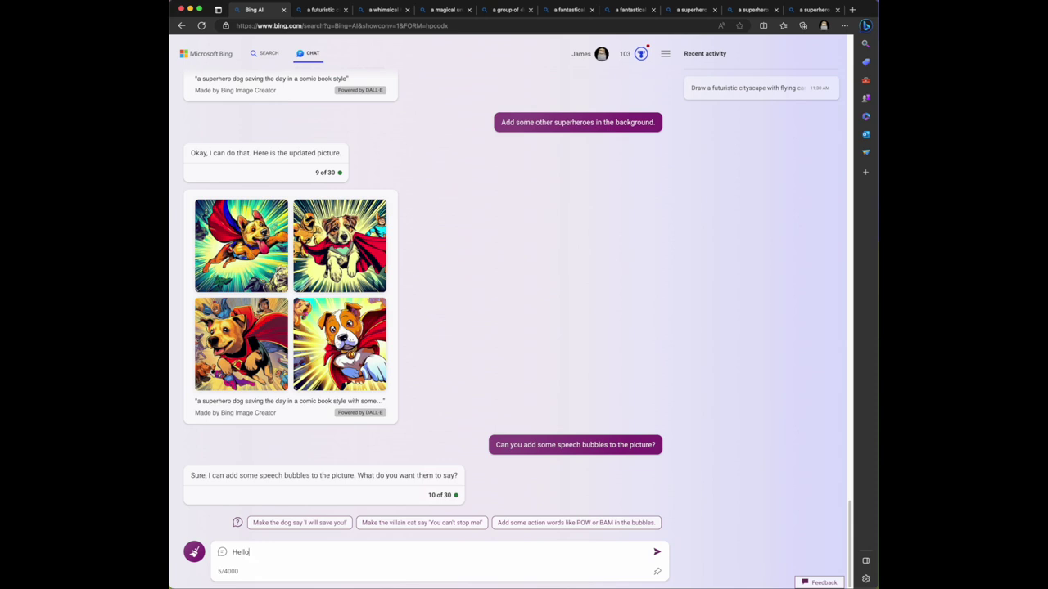
key(BackSpace)
key(BackSpace)
key(BackSpace)
key(BackSpace)
key(BackSpace)
text(I wi)
key(BackSpace)
key(BackSpace)
key(BackSpace)
key(BackSpace)
Submit the suggested reply "Make the dog say 'I will save you!'" for the speech bubbles.
click(331, 524)
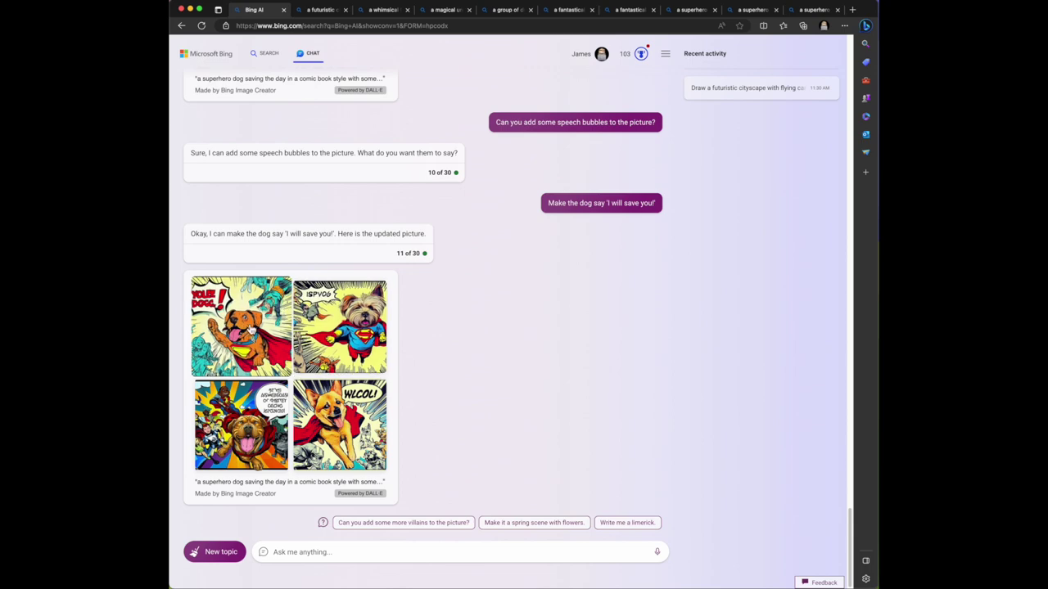
Open the first speech-bubble superhero dog image in a new browser tab and view all four generated versions at full size.
right_click(247, 329)
click(276, 332)
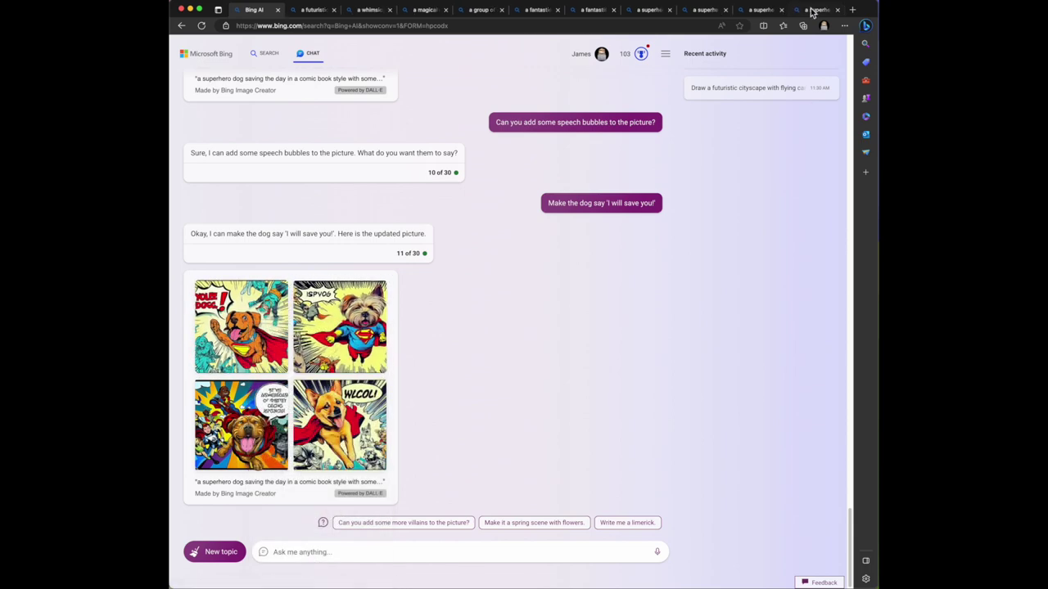
click(814, 10)
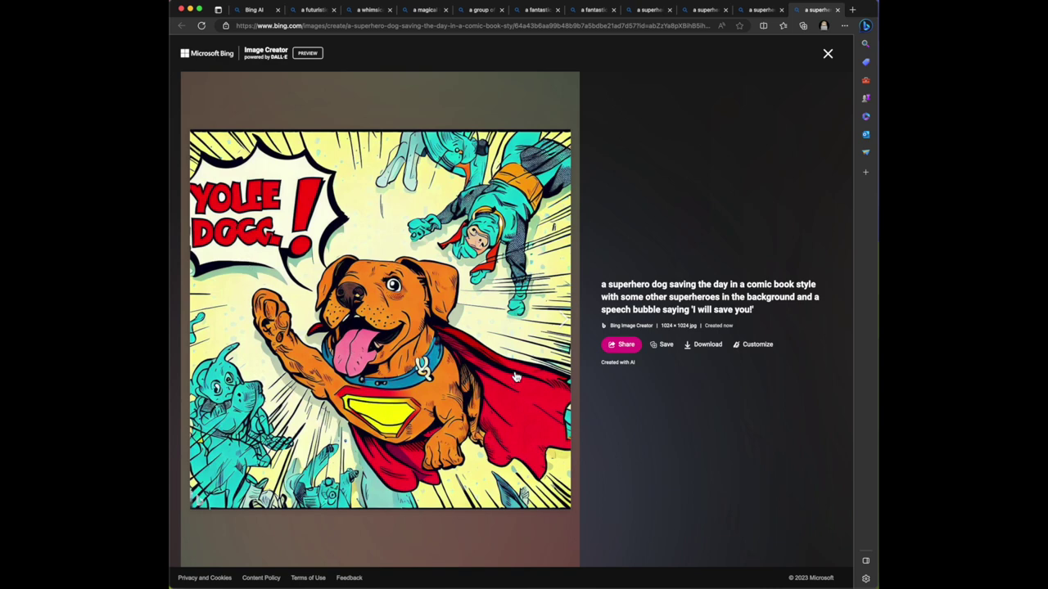
click(564, 323)
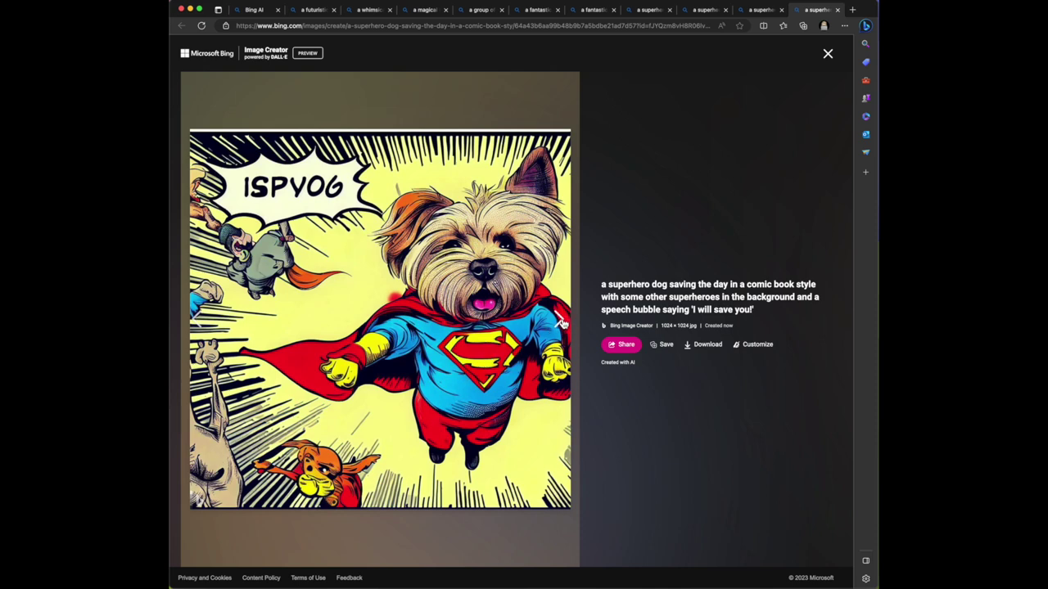
click(564, 324)
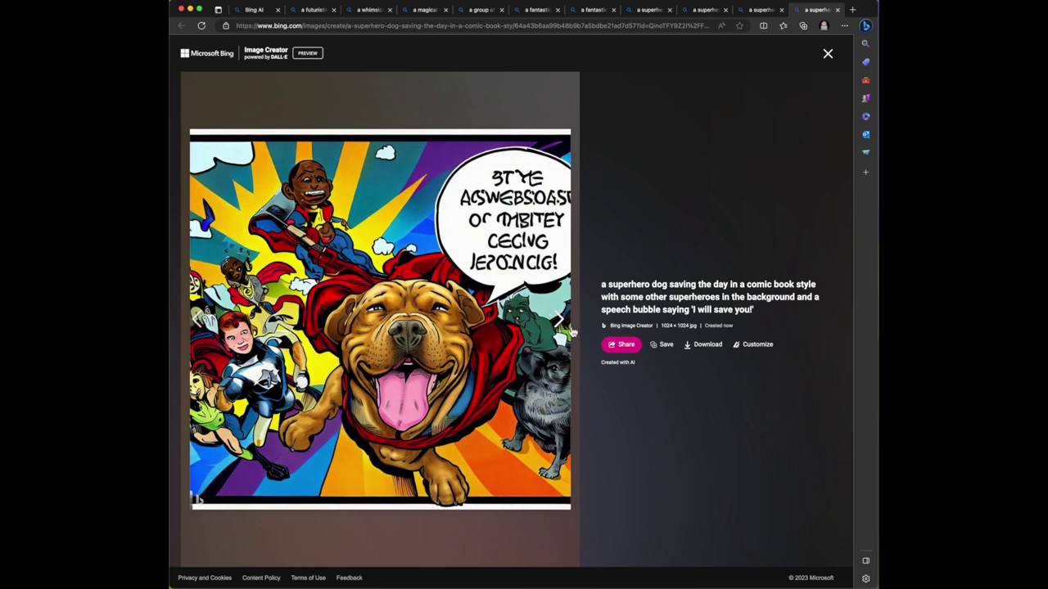
click(562, 321)
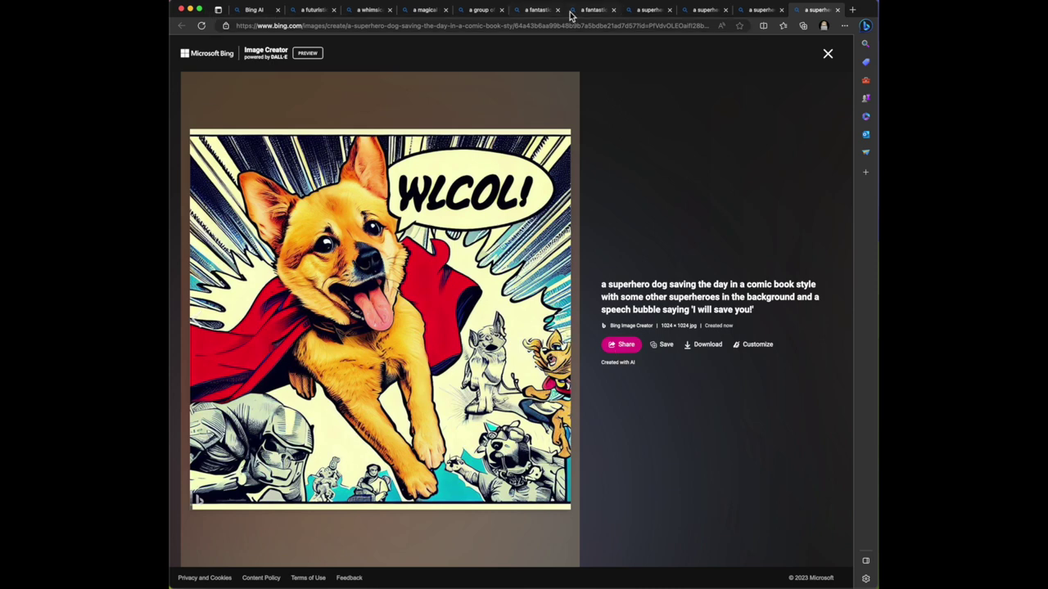
Return to the chat and submit the image prompt "Draw a futuristic artificial intelligence".
click(248, 12)
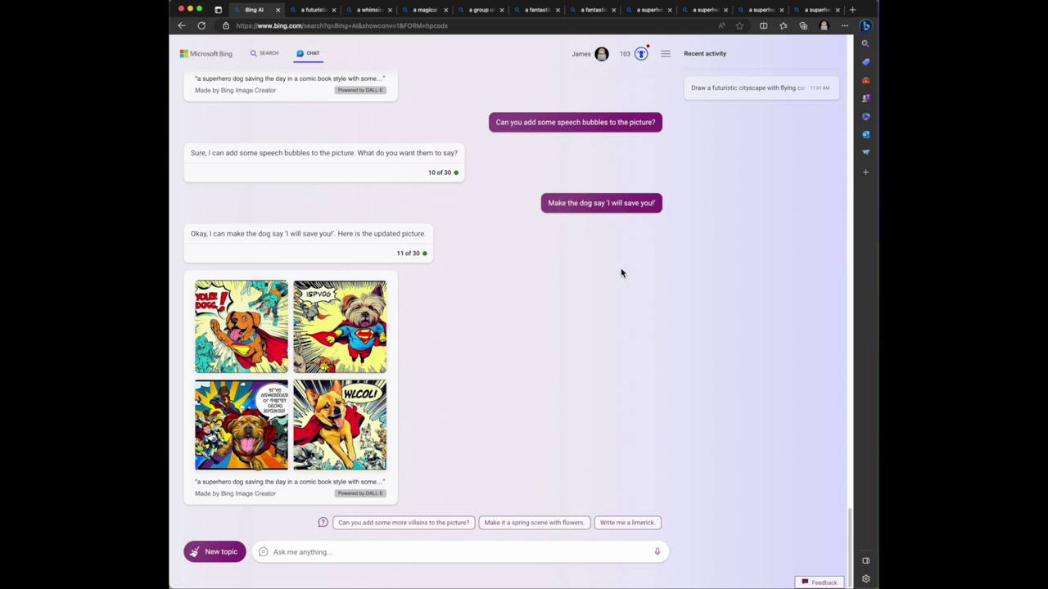
click(375, 553)
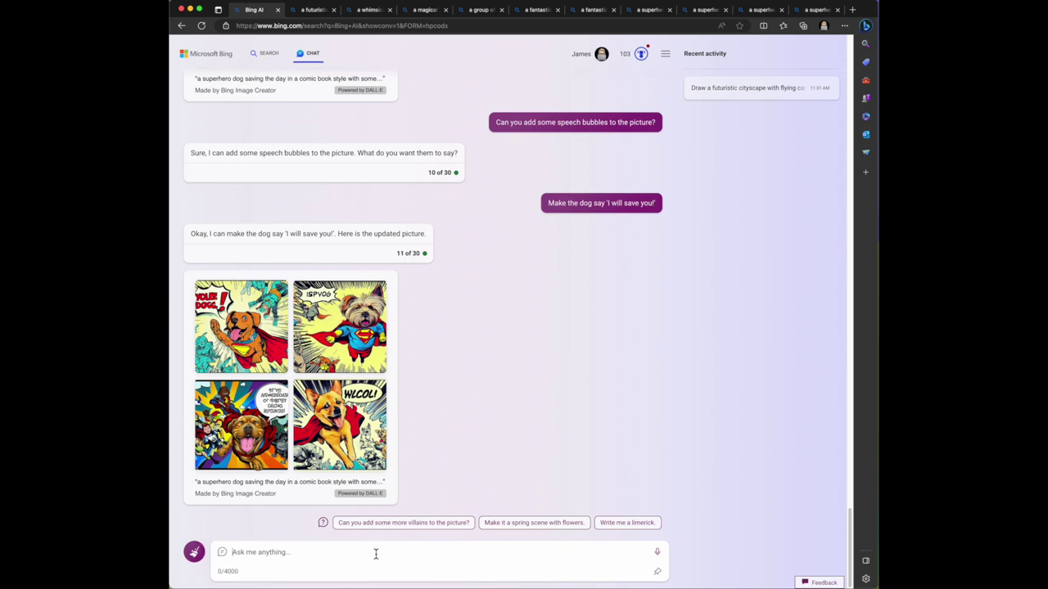
text(Draw a futuristic artificial i)
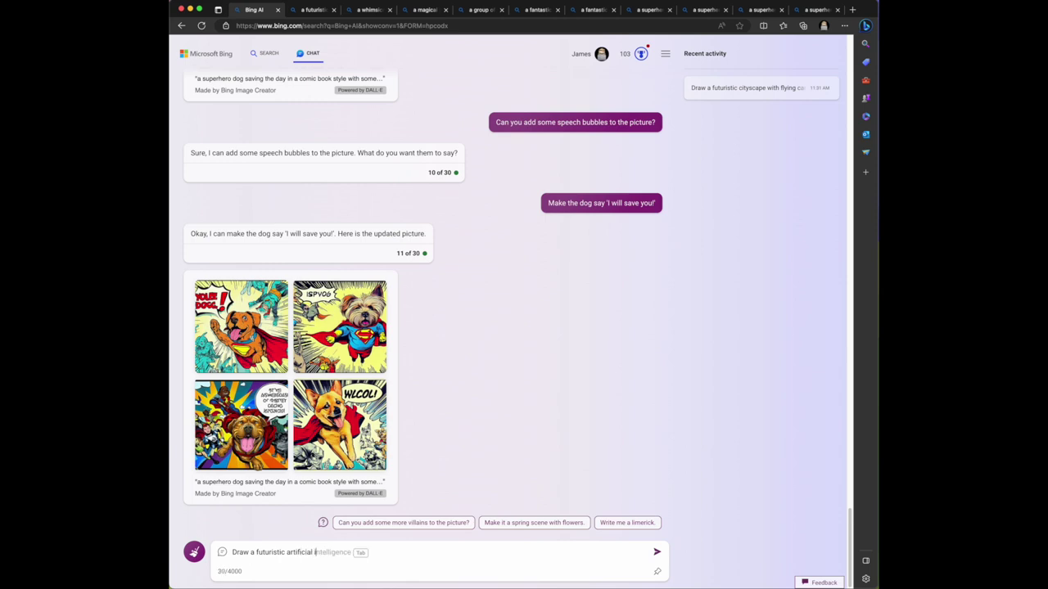
key(Tab)
key(Return)
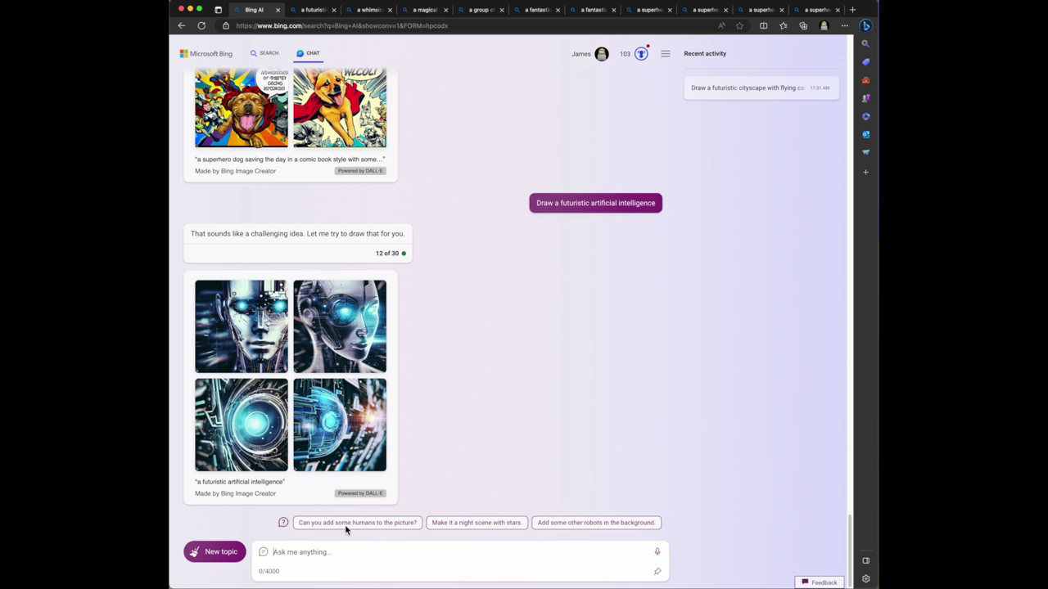
Open the first futuristic artificial intelligence image in a new browser tab and view all four generated versions at full size.
right_click(249, 318)
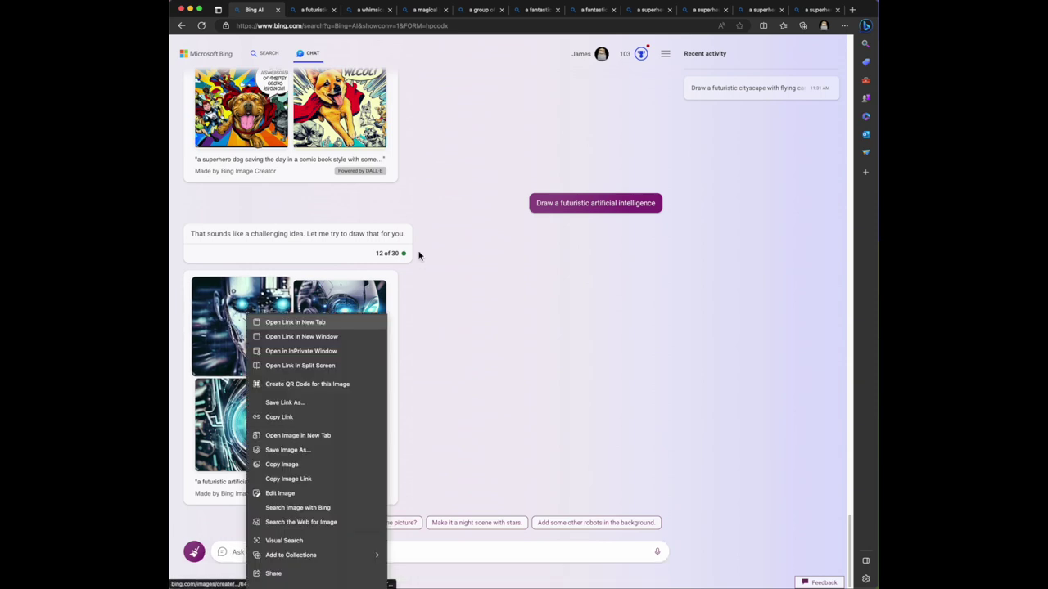
click(294, 322)
click(819, 9)
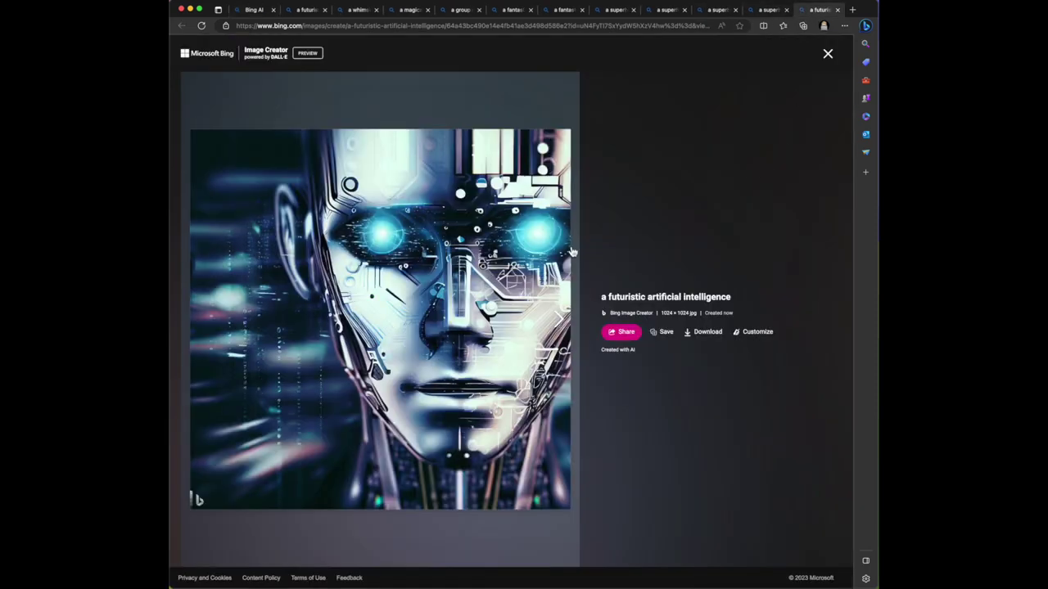
click(570, 322)
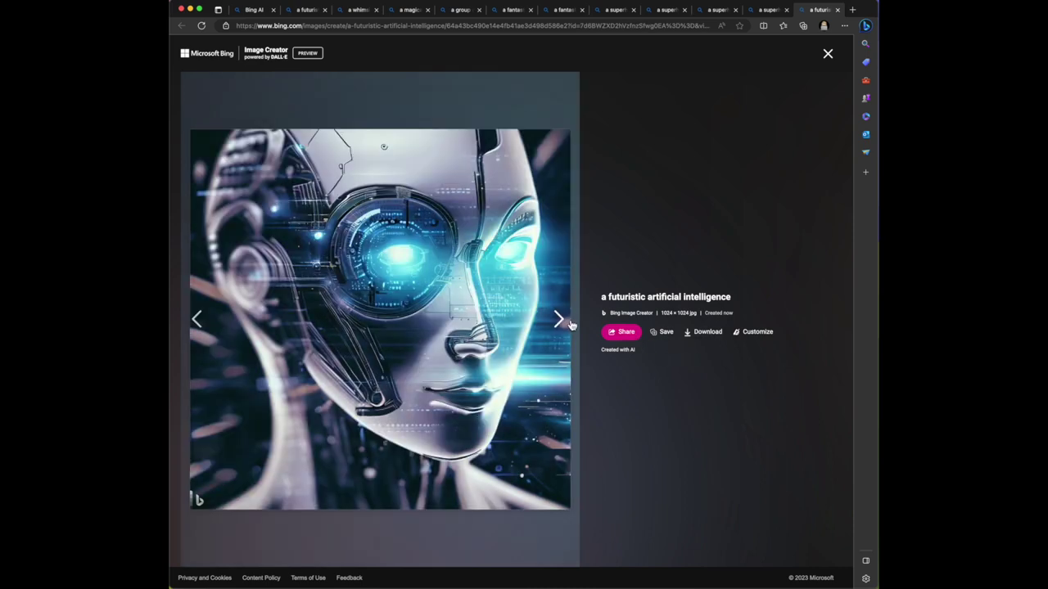
click(559, 319)
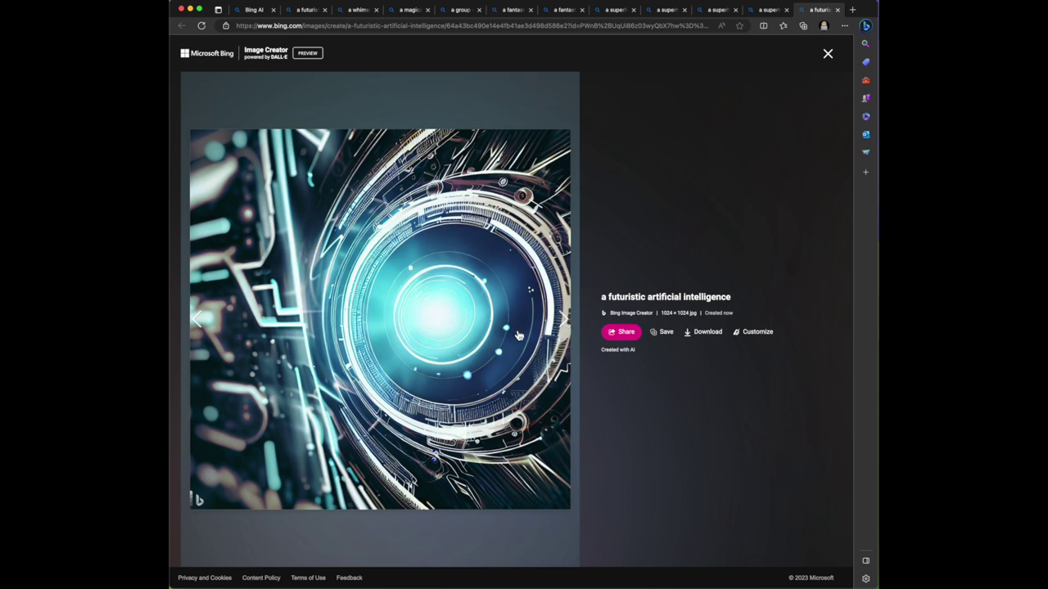
key(Right)
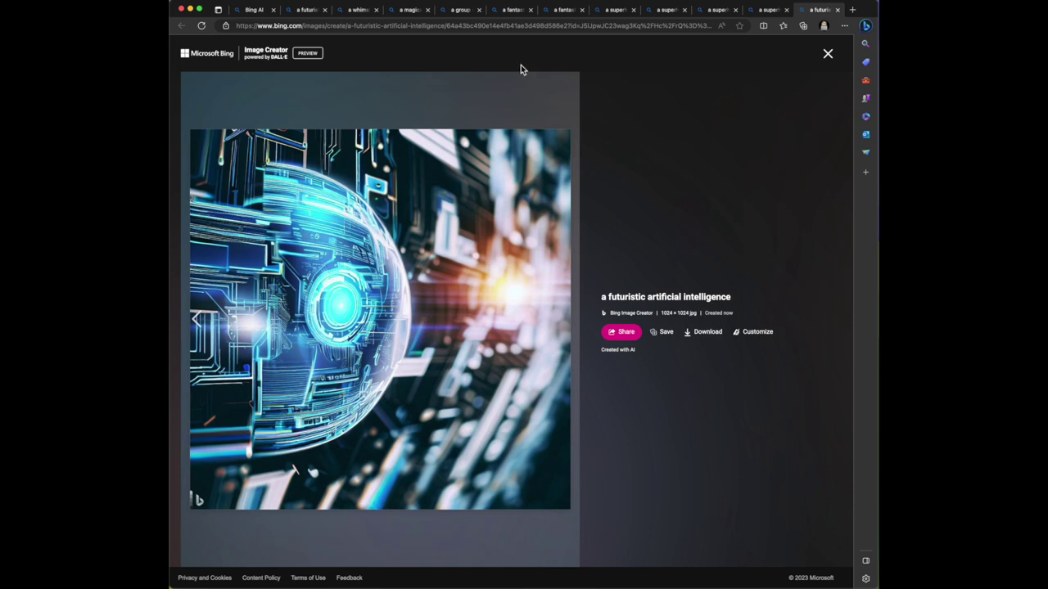
click(330, 27)
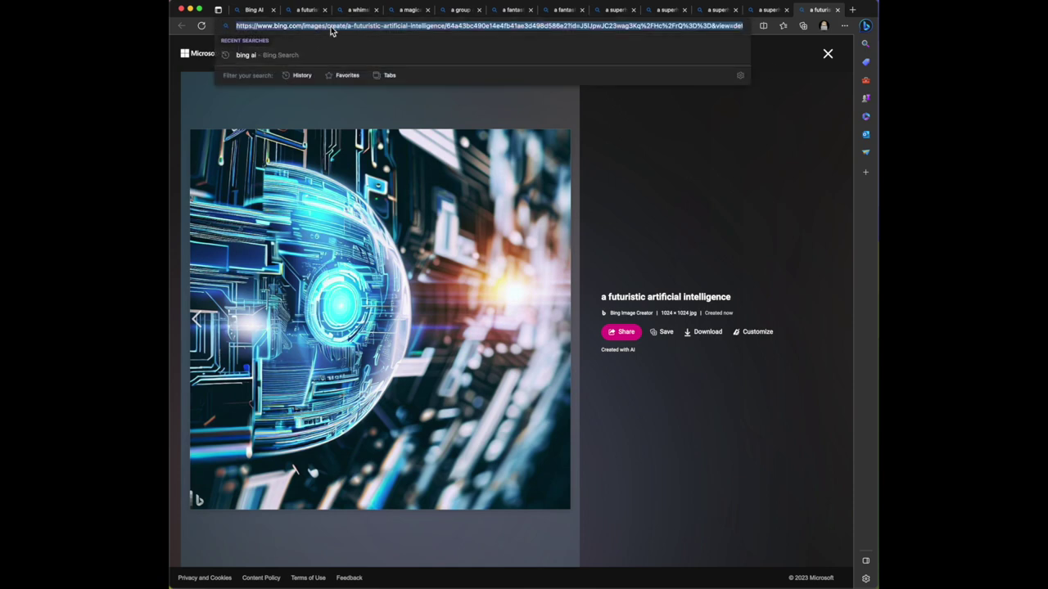
click(306, 27)
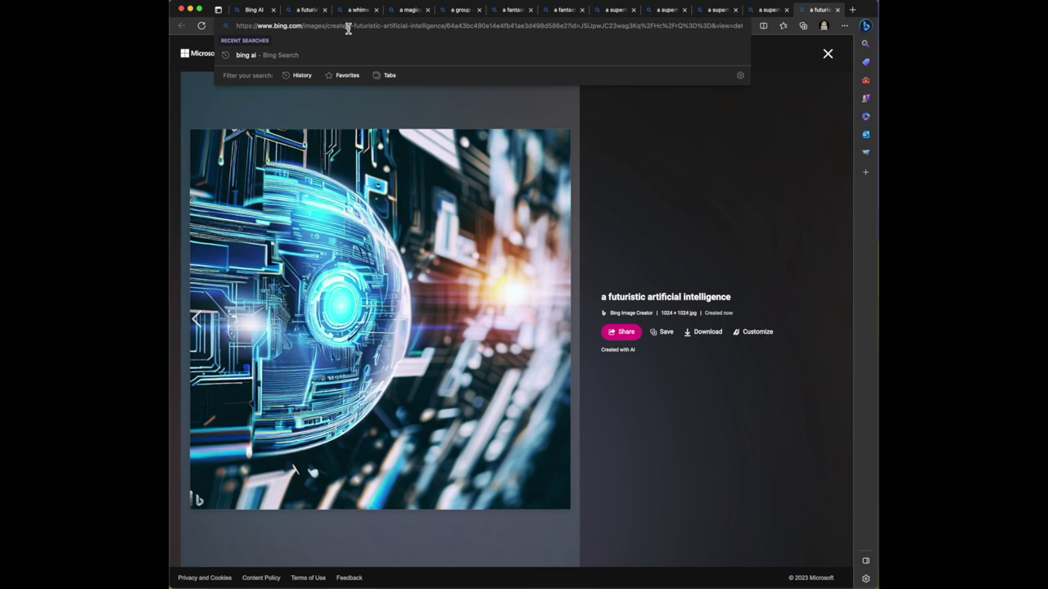
drag(348, 28, 792, 35)
key(BackSpace)
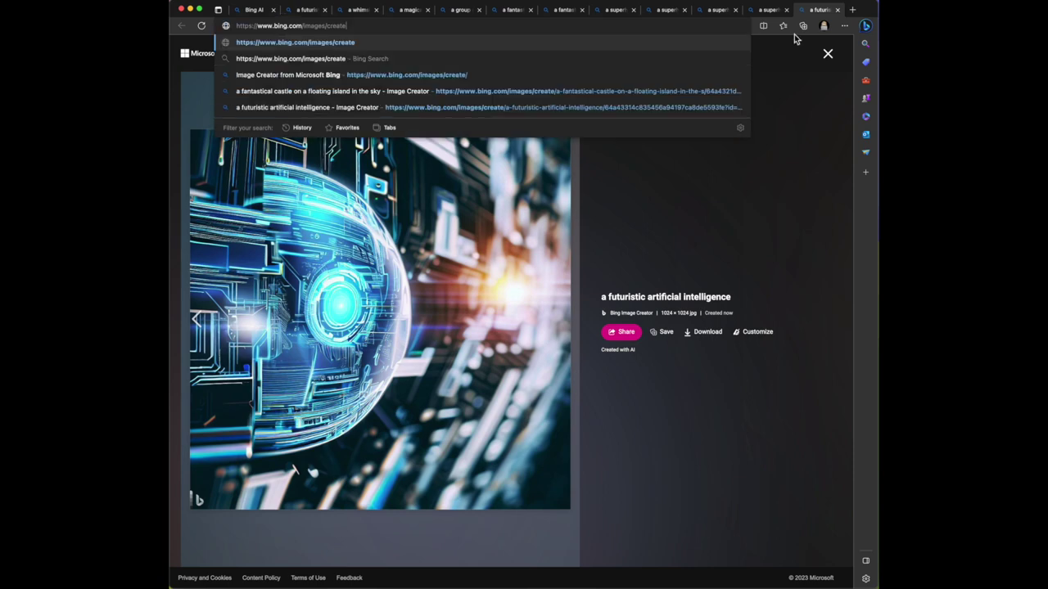
key(Return)
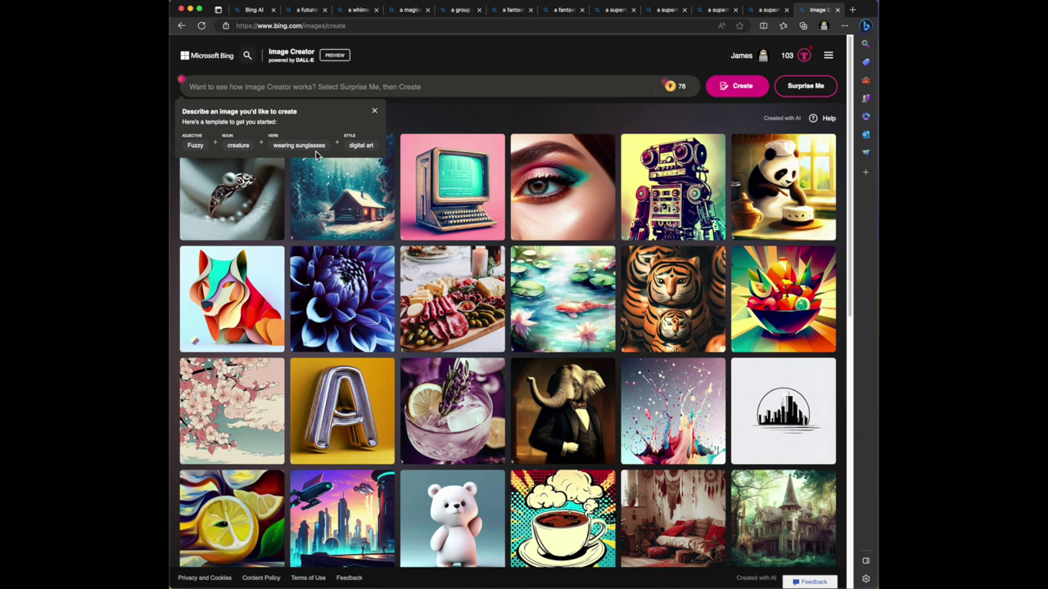
Examine the Explore ideas gallery of sample images, including the prompts behind the lemon, coffee cup, futuristic city and boho interior pictures.
click(231, 90)
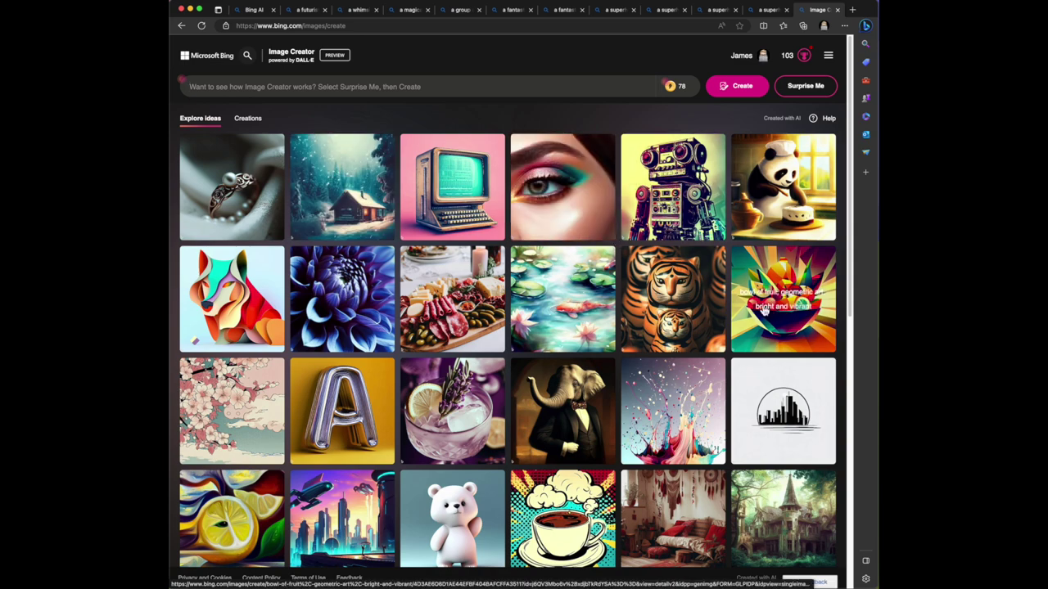
scroll(761, 315, down, 5)
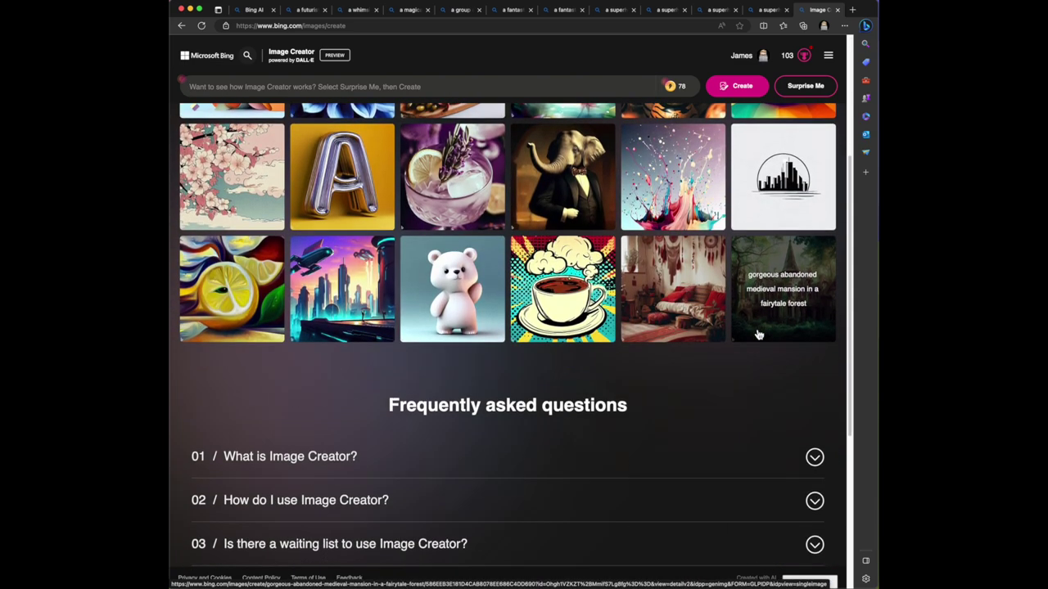
scroll(756, 332, down, 2)
scroll(754, 331, up, 6)
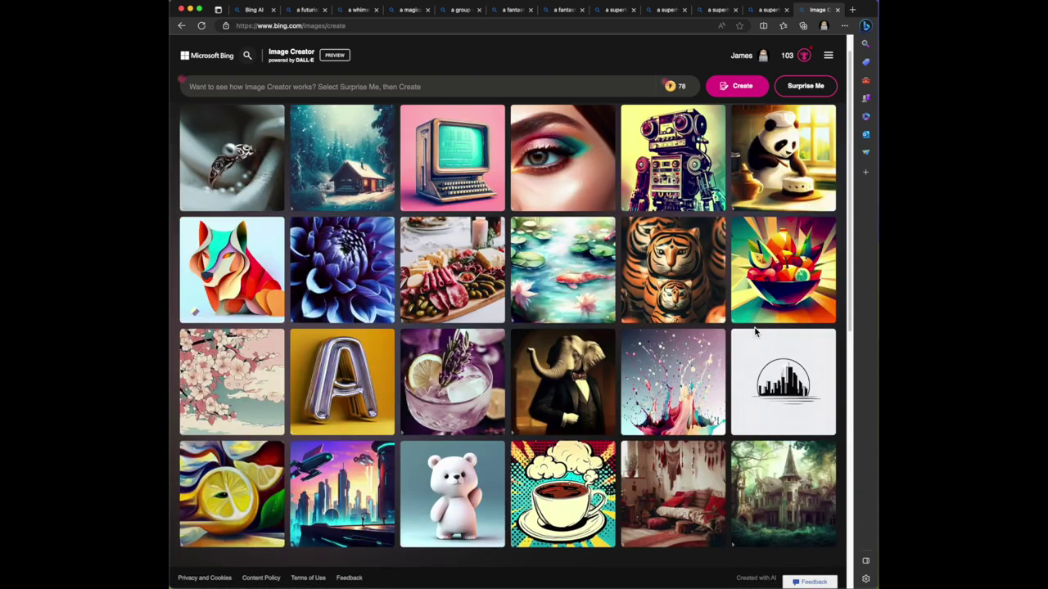
scroll(755, 332, up, 1)
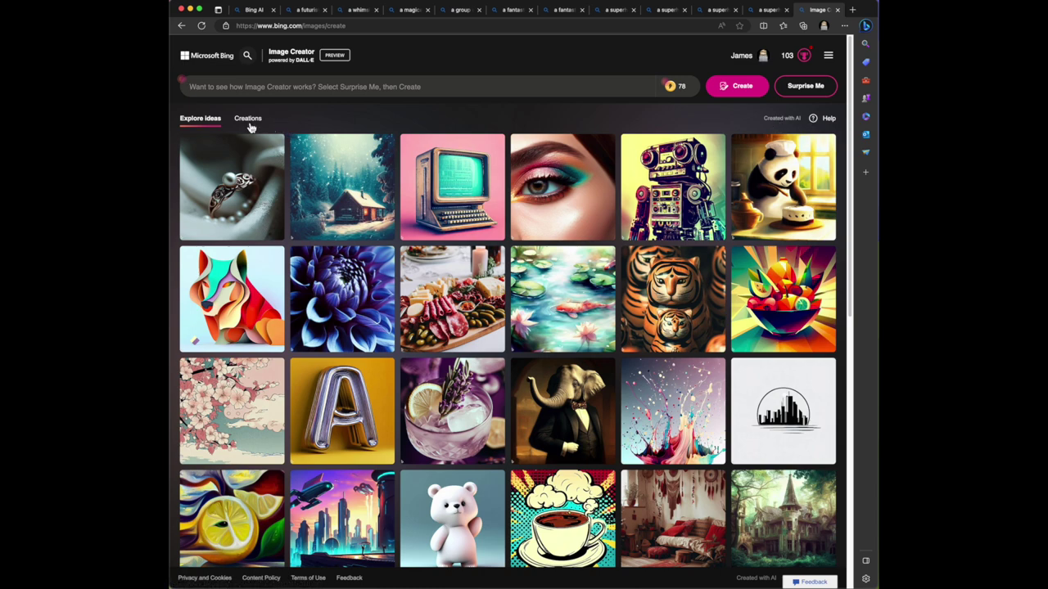
scroll(237, 197, down, 2)
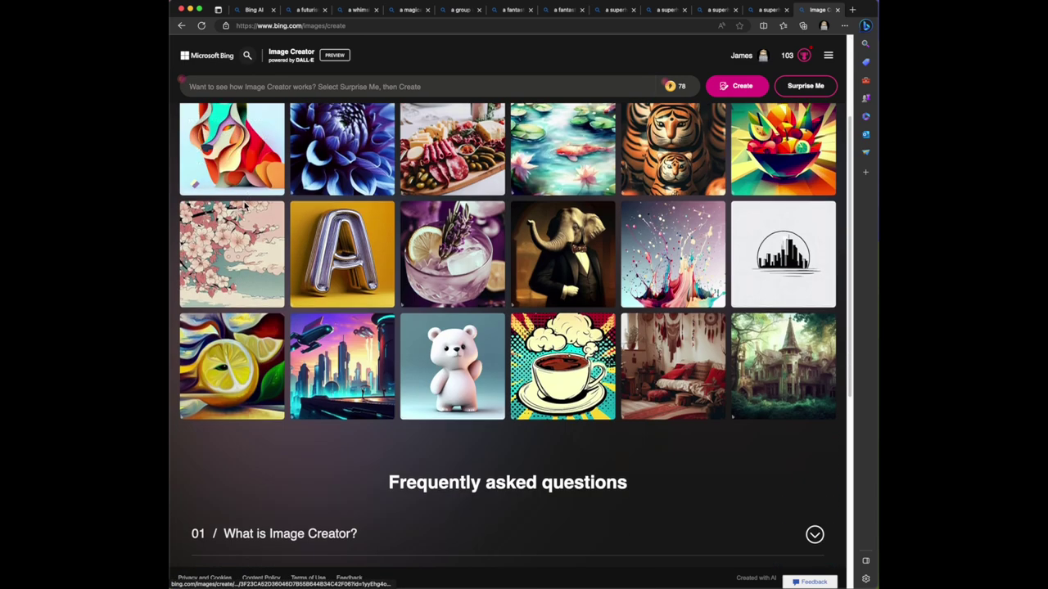
scroll(243, 207, up, 2)
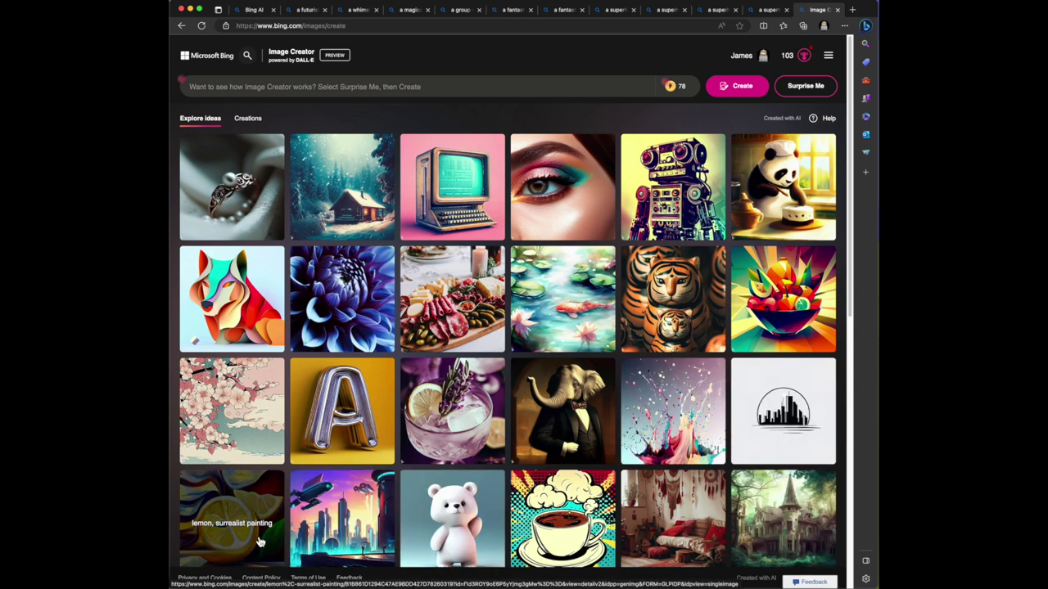
scroll(270, 536, down, 1)
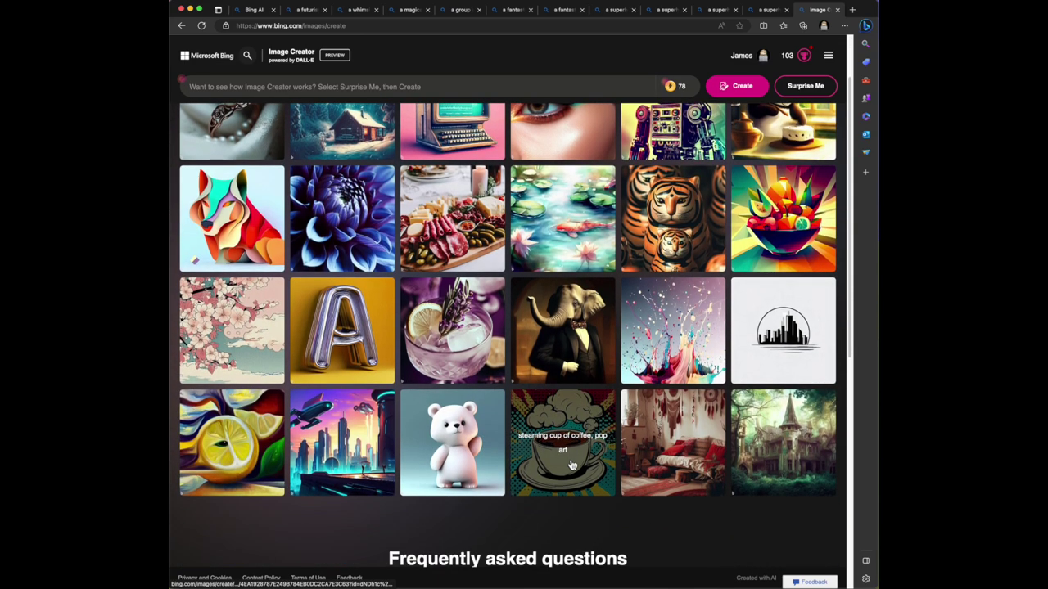
scroll(573, 462, down, 2)
scroll(573, 461, up, 3)
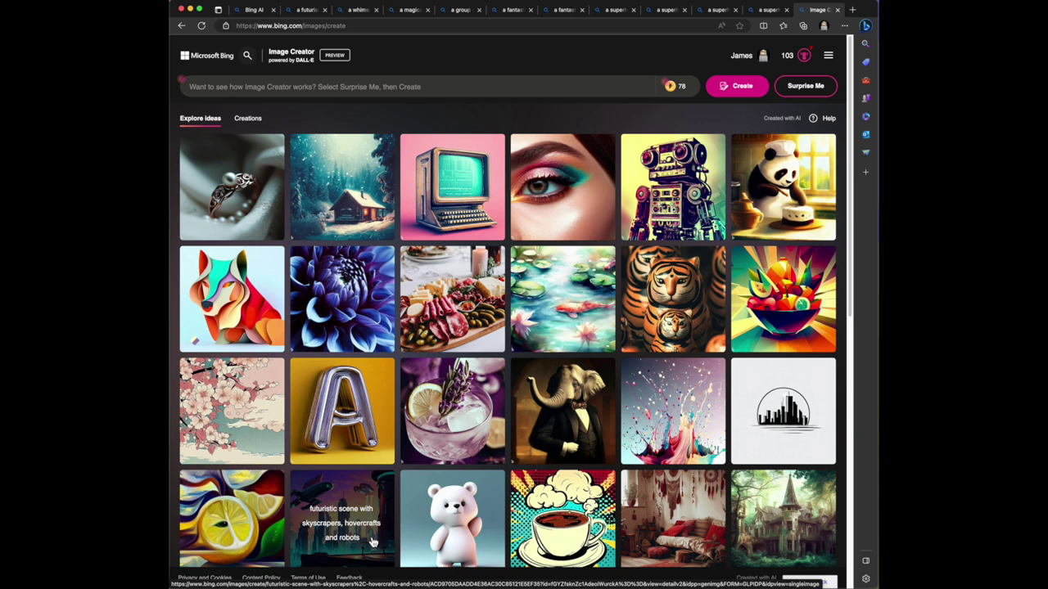
scroll(377, 532, down, 3)
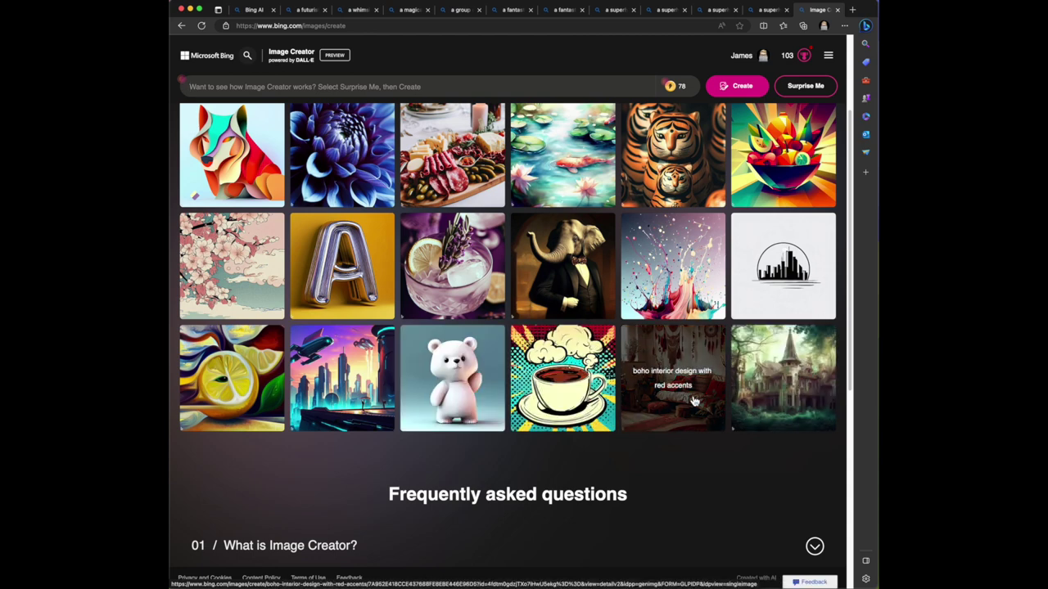
scroll(694, 401, up, 3)
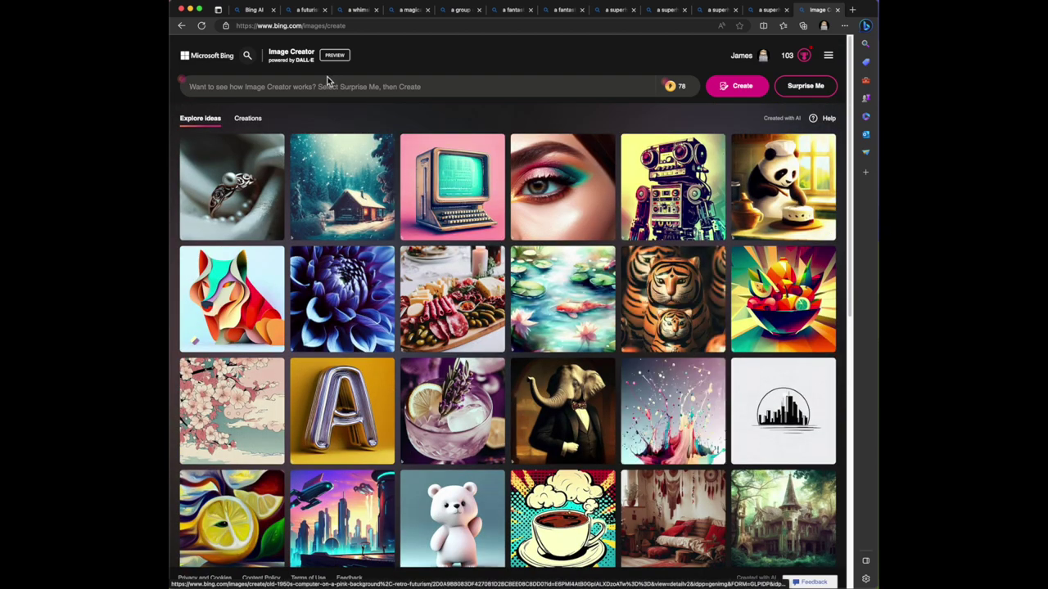
Open the Creations history and view the recent floating-island castle and underwater mermaid kingdom image sets.
click(249, 123)
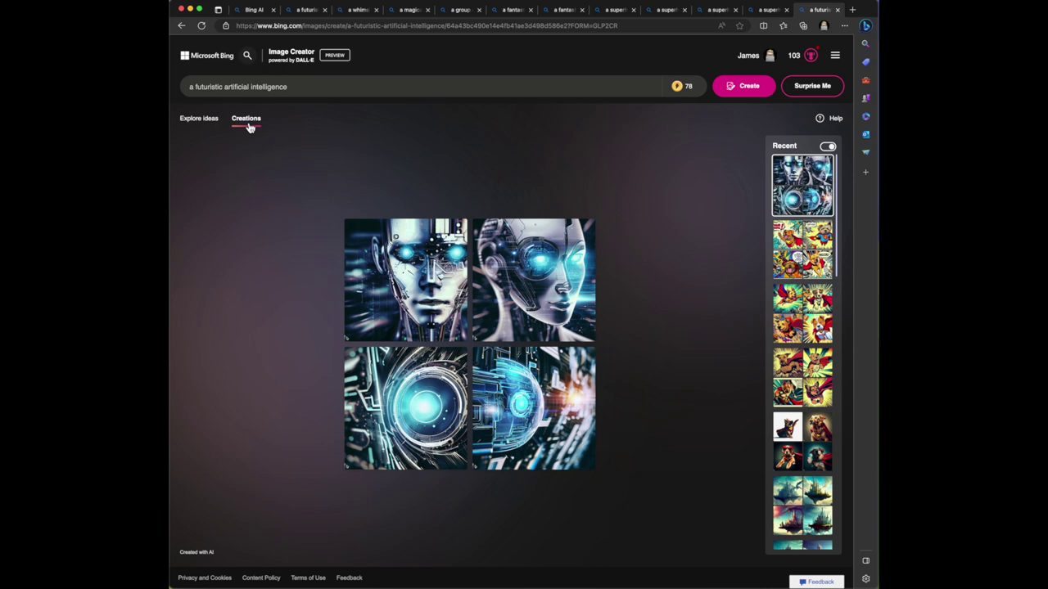
scroll(814, 339, down, 2)
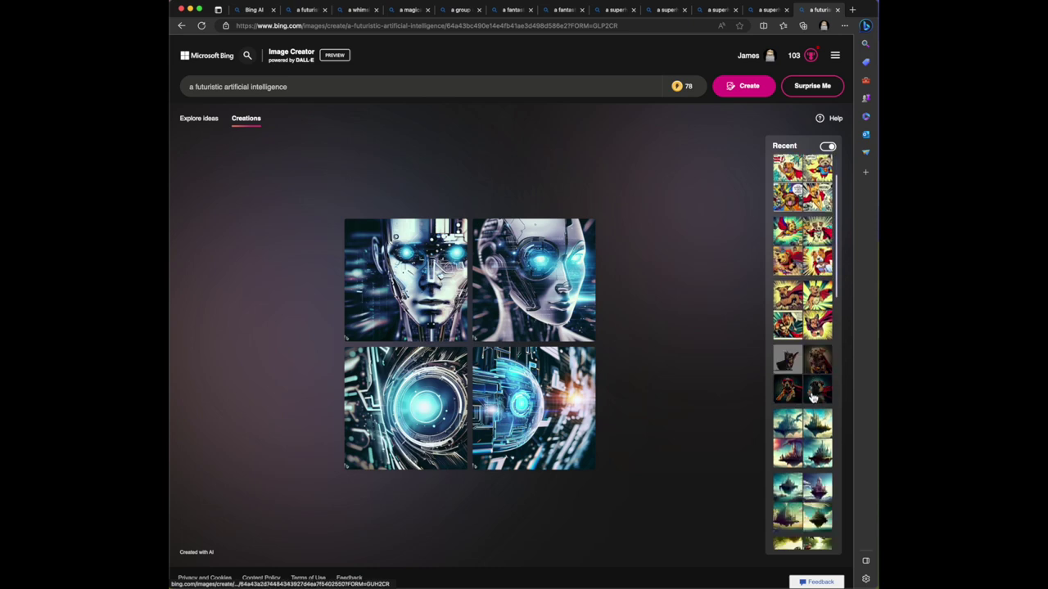
click(813, 501)
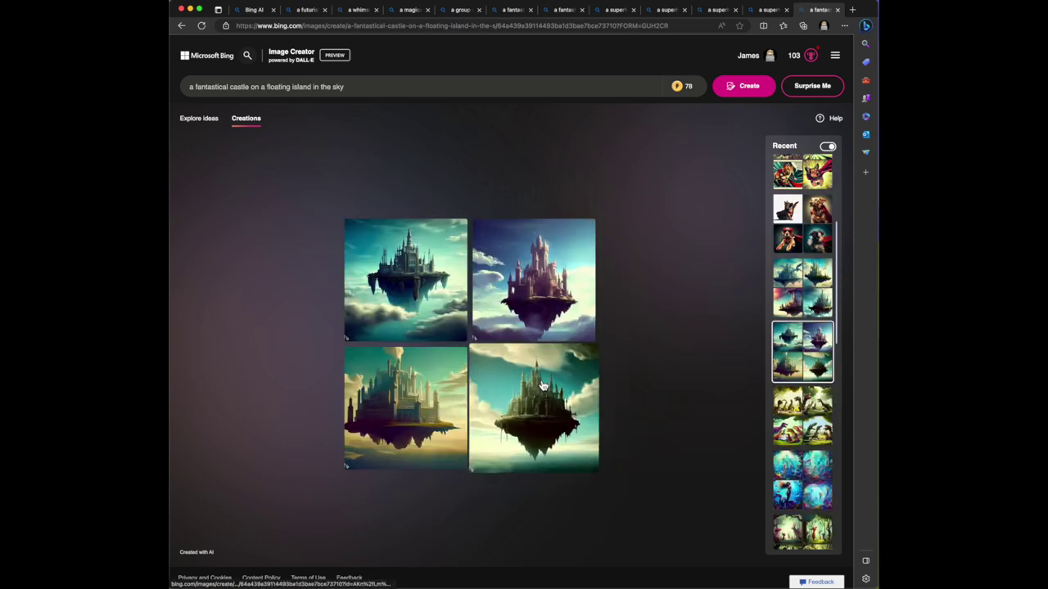
click(804, 479)
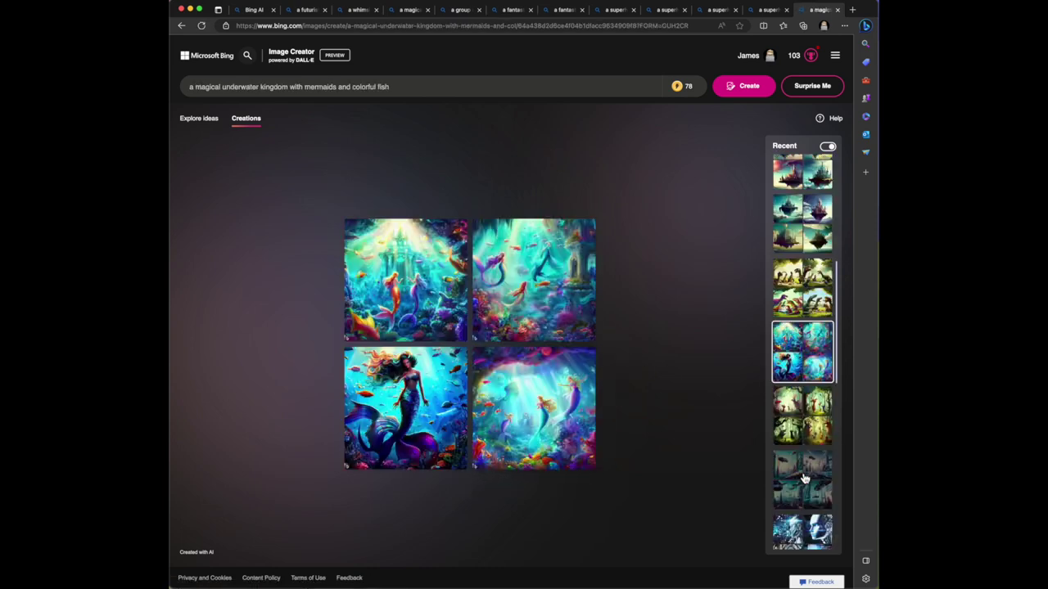
scroll(798, 246, up, 5)
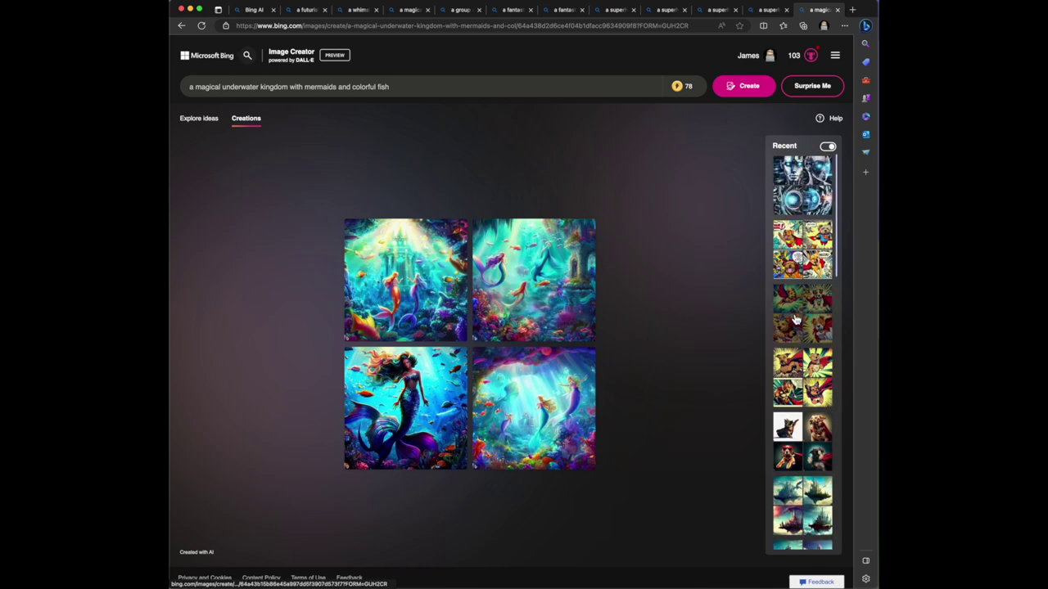
mouse_move(694, 89)
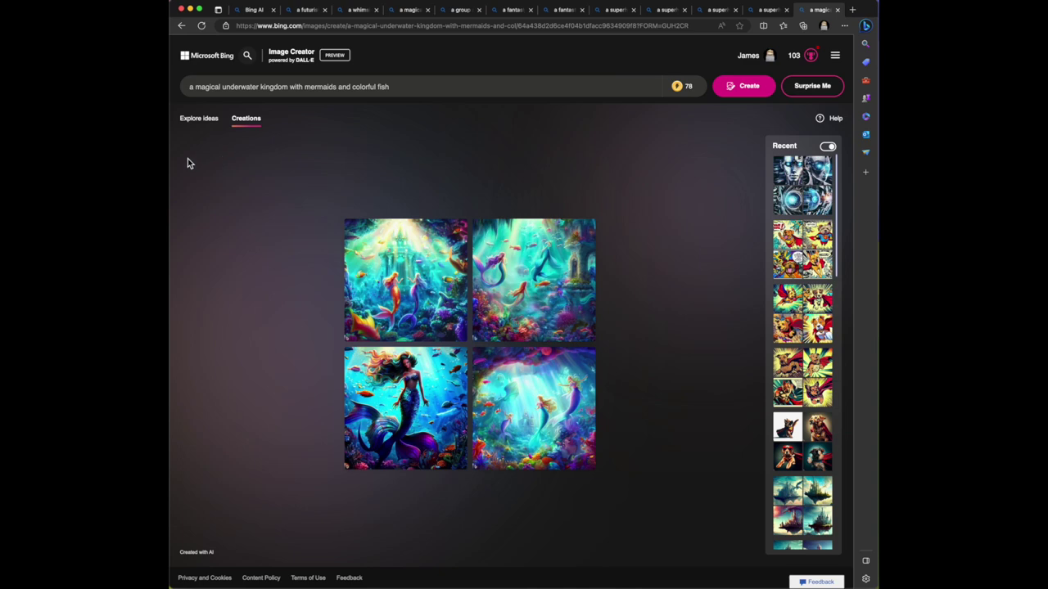
Return to Explore ideas and read the "What is Image Creator?" answer in the frequently asked questions.
click(201, 122)
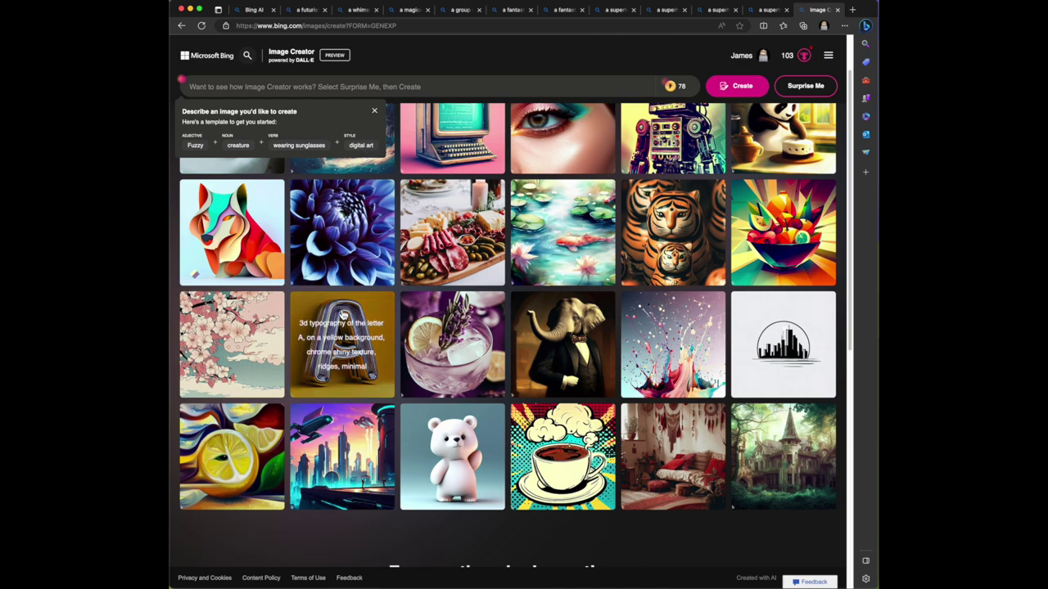
scroll(361, 350, down, 3)
scroll(361, 349, down, 2)
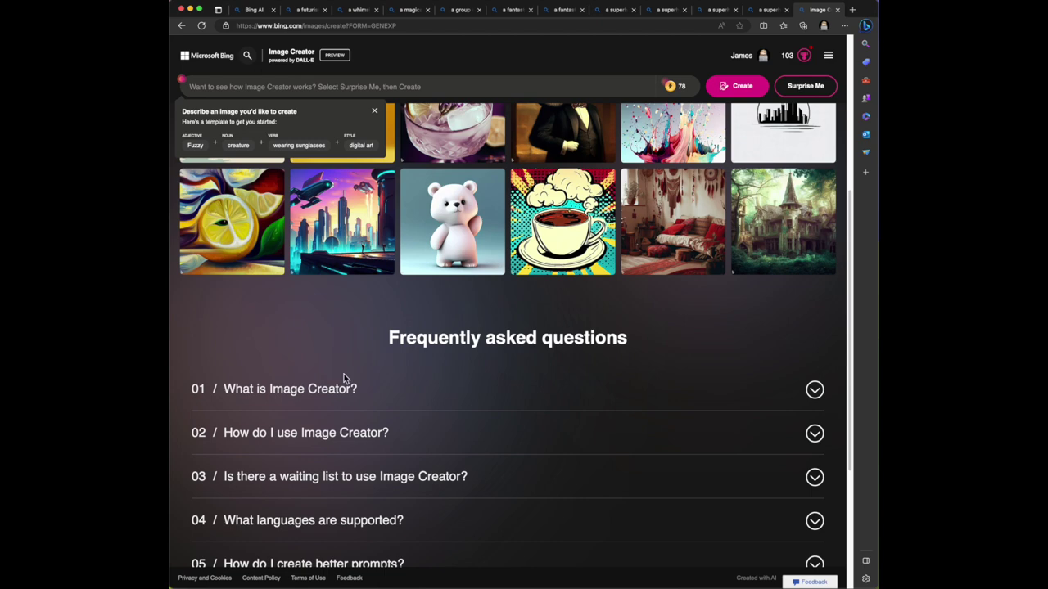
click(814, 391)
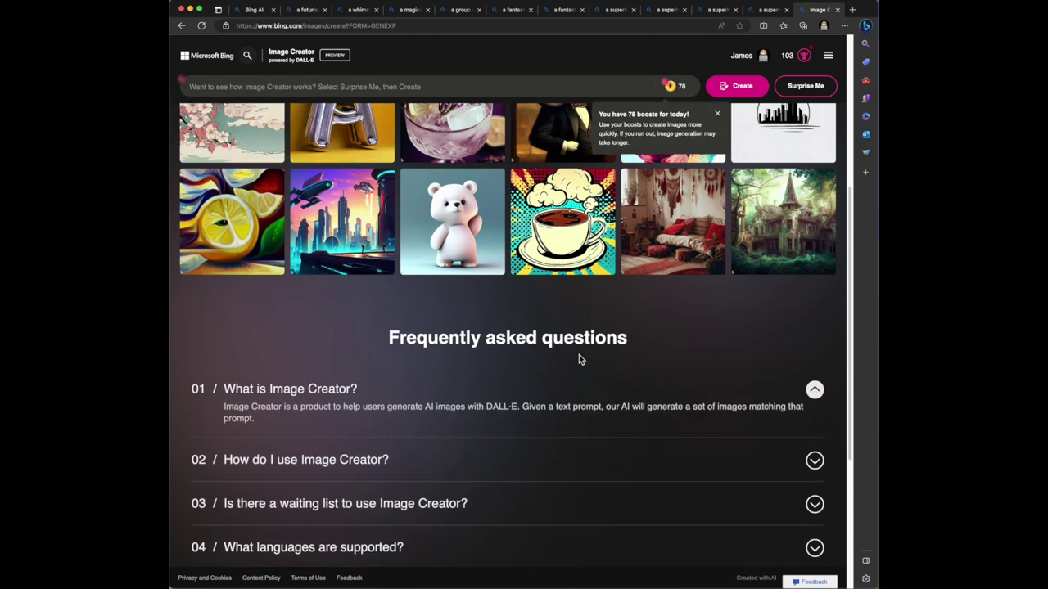
scroll(639, 354, down, 1)
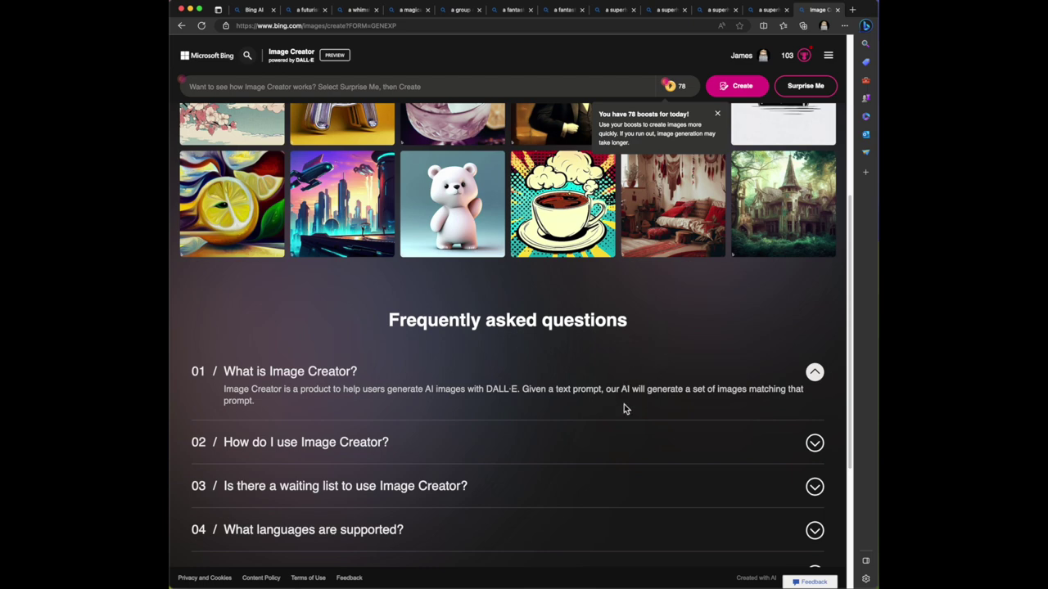
scroll(428, 404, down, 1)
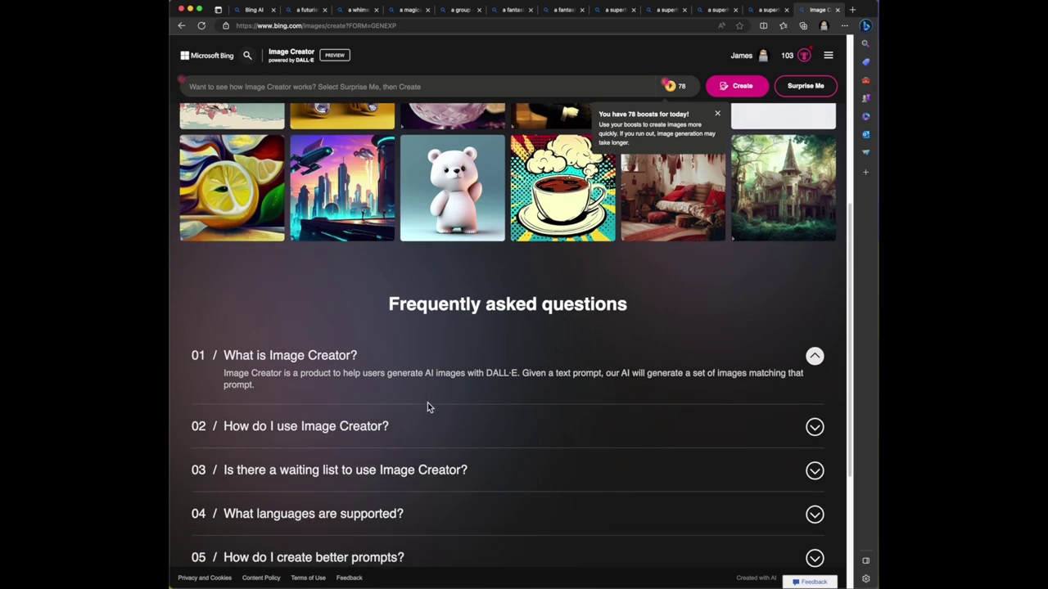
Read the frequently asked questions on using Image Creator, the waiting list, supported languages and creating better prompts.
click(815, 426)
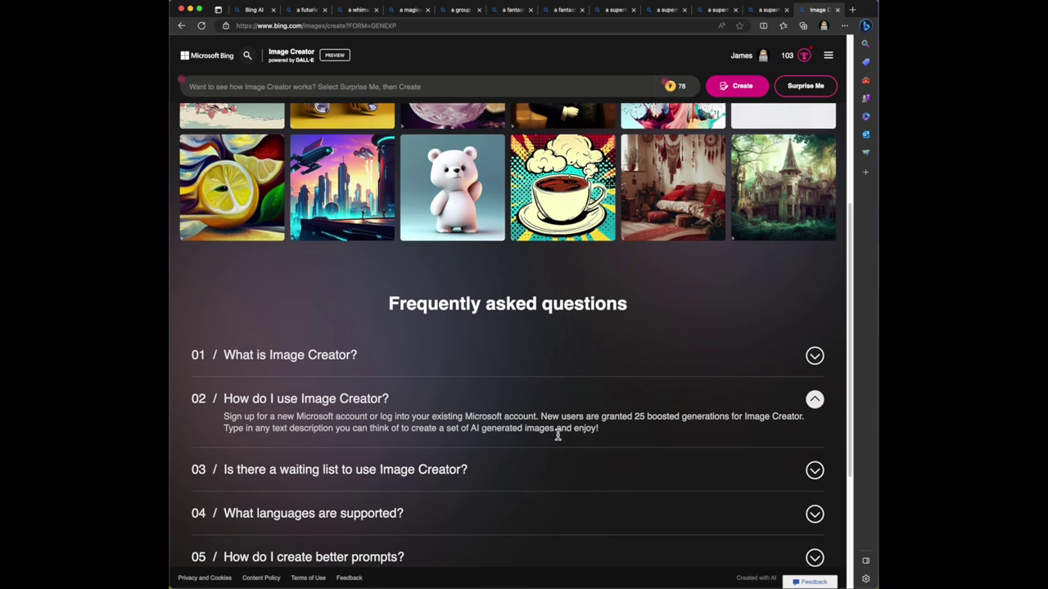
scroll(557, 433, down, 2)
click(814, 405)
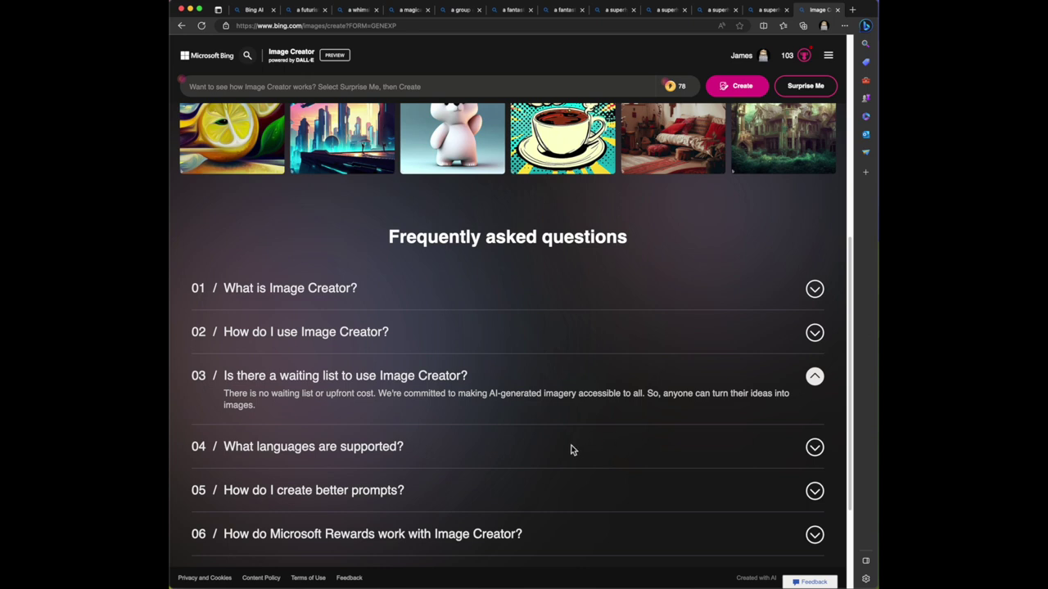
scroll(572, 449, down, 1)
click(480, 386)
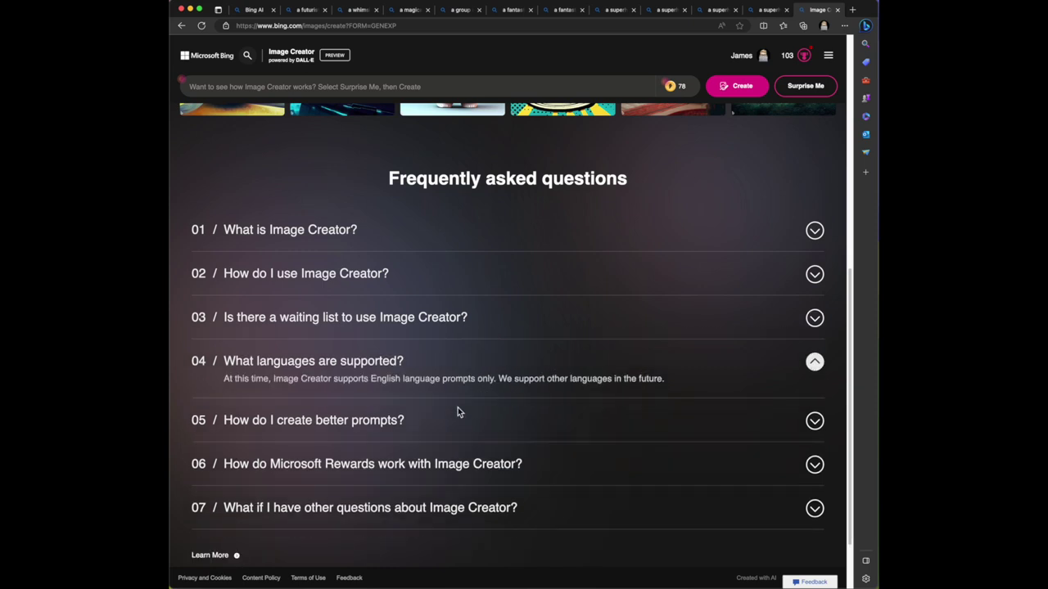
click(418, 423)
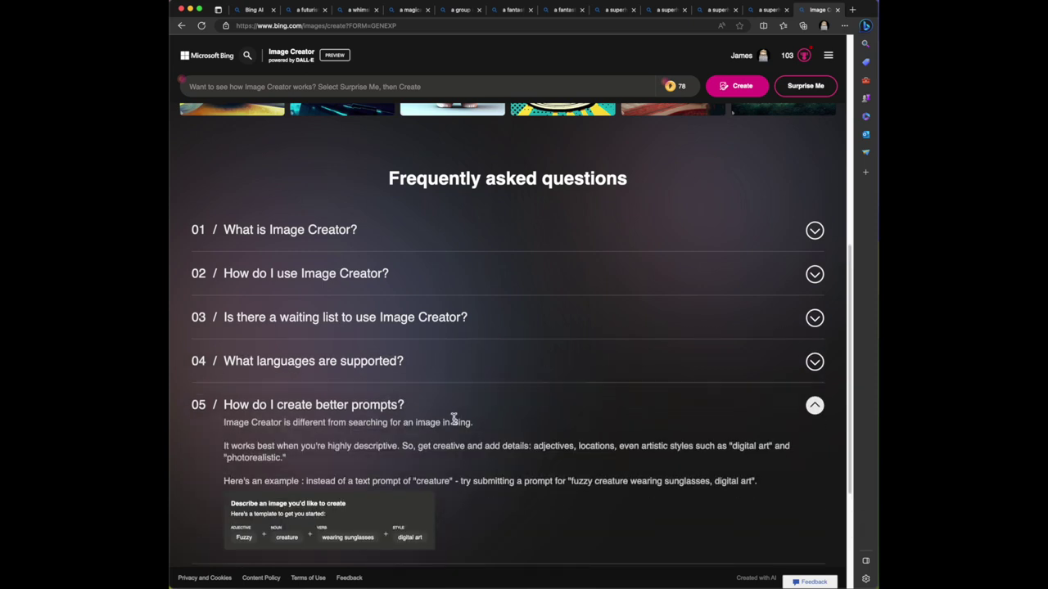
scroll(454, 420, down, 1)
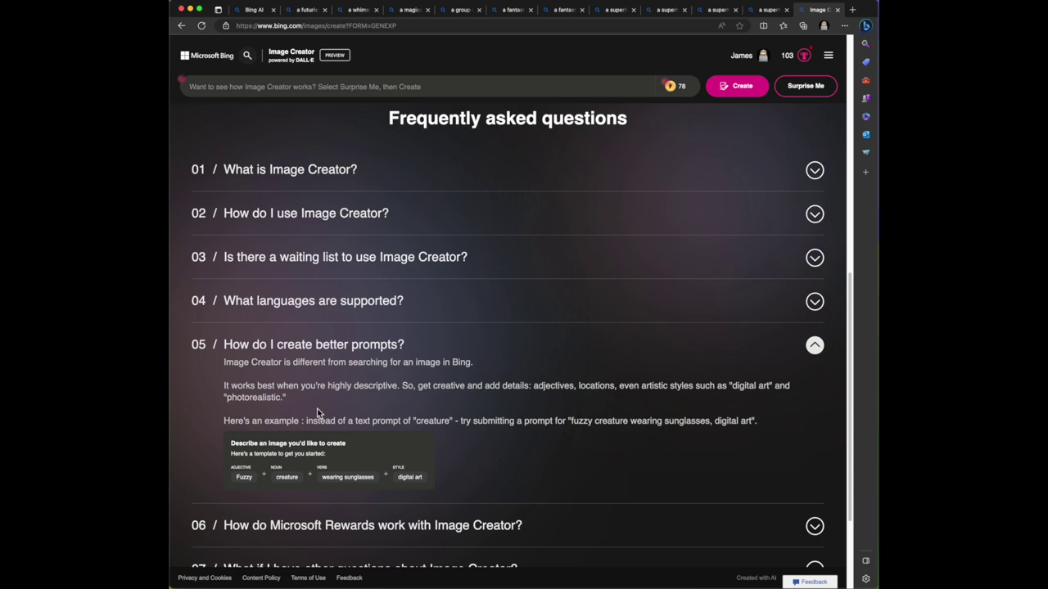
Read the frequently asked questions on Microsoft Rewards and other questions, and view the question list on the full Help page.
scroll(317, 412, down, 3)
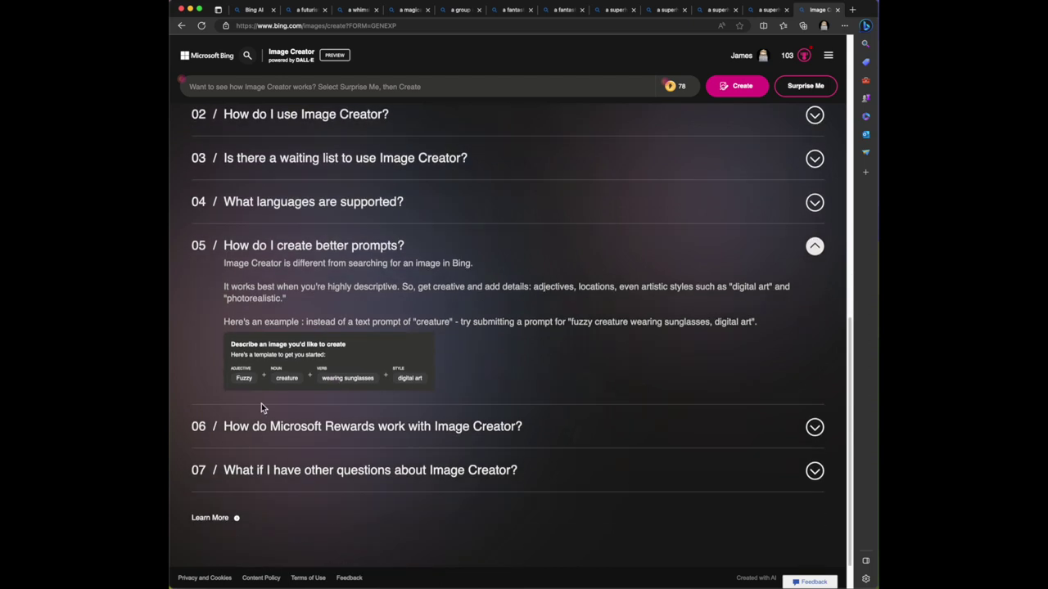
scroll(338, 413, down, 1)
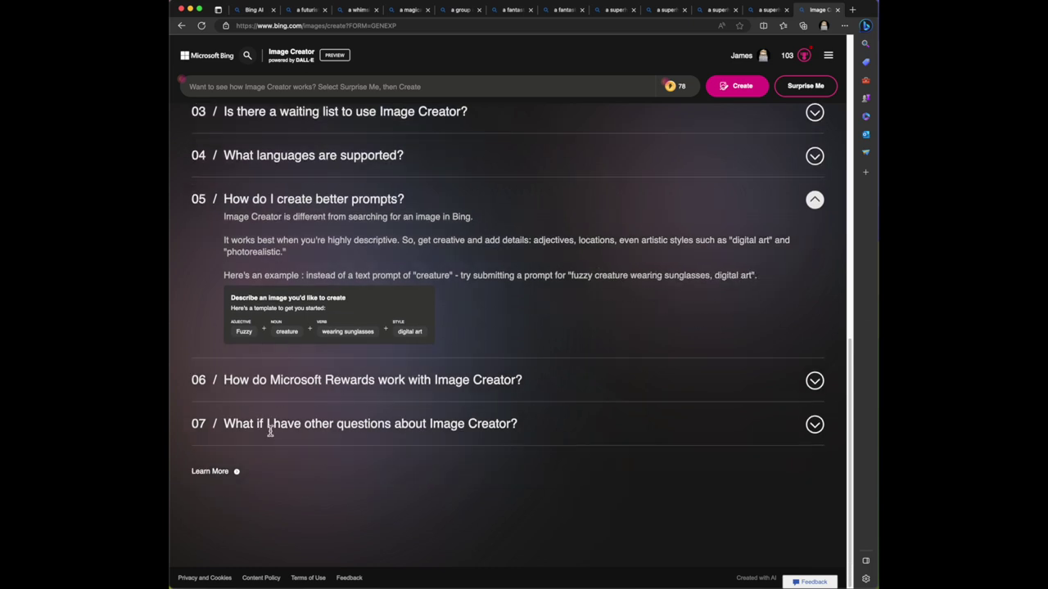
click(813, 381)
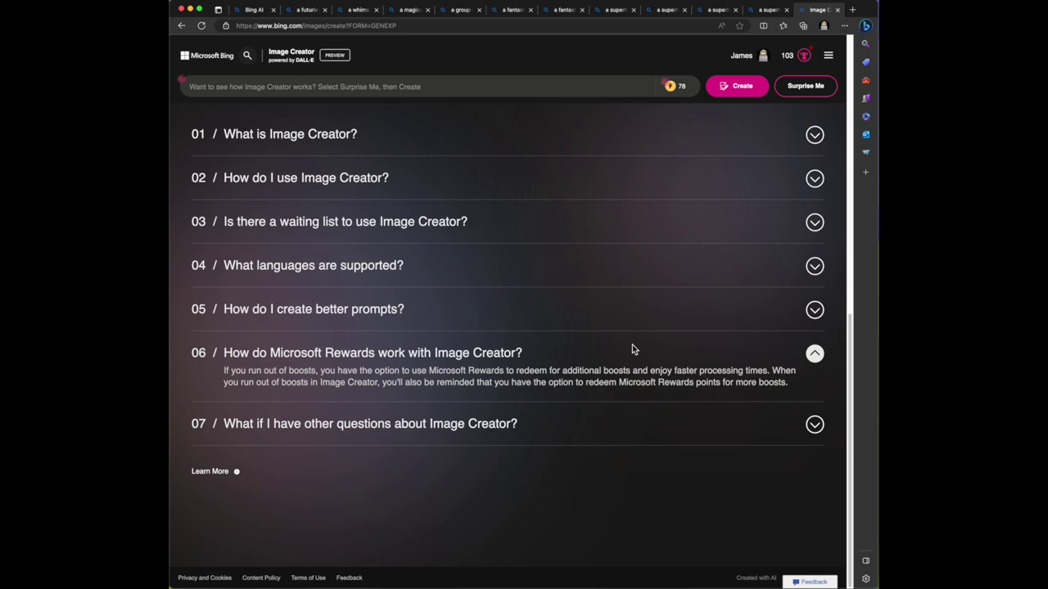
click(814, 424)
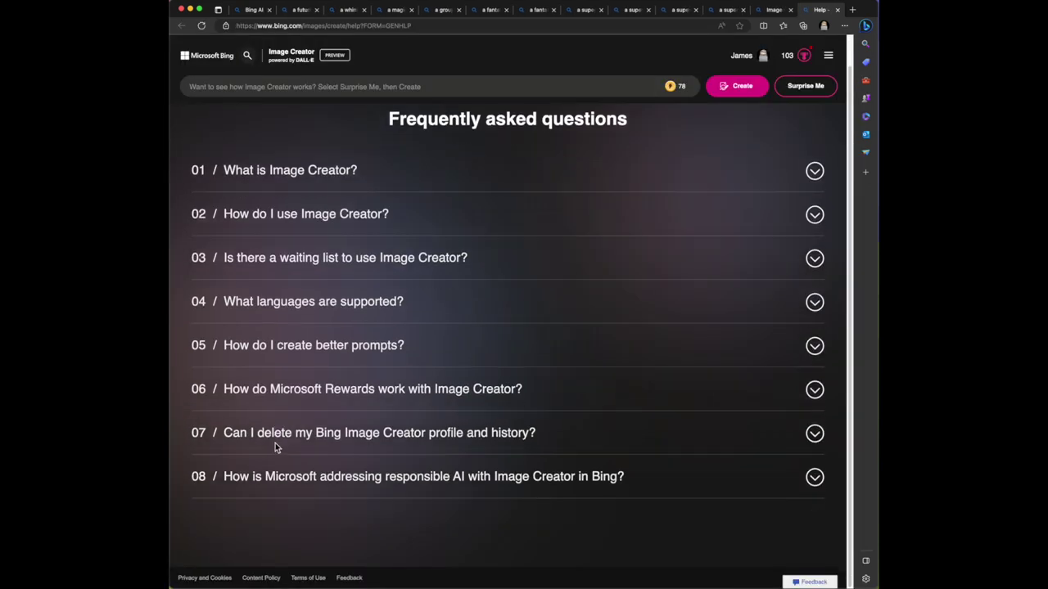
scroll(275, 443, up, 1)
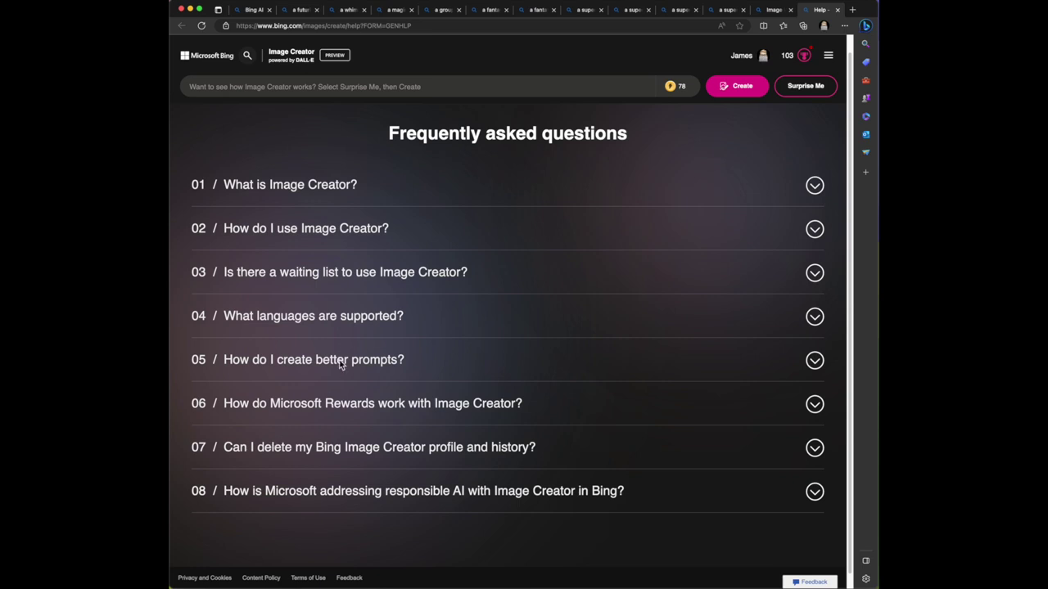
Generate images from the surprise prompt "Futuristic city with a floating spire in the center, isometric design".
click(812, 89)
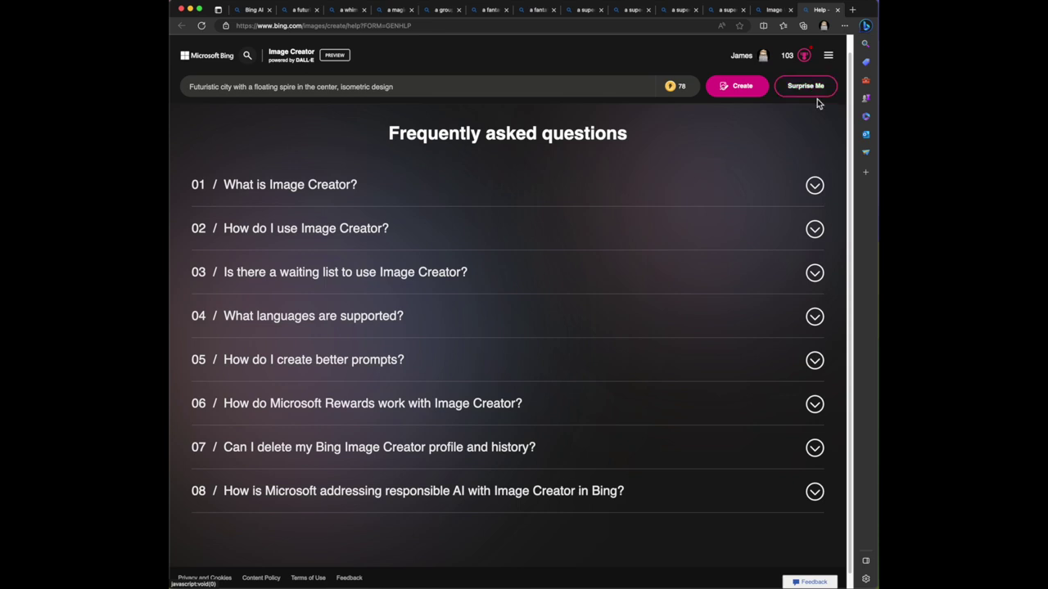
click(741, 88)
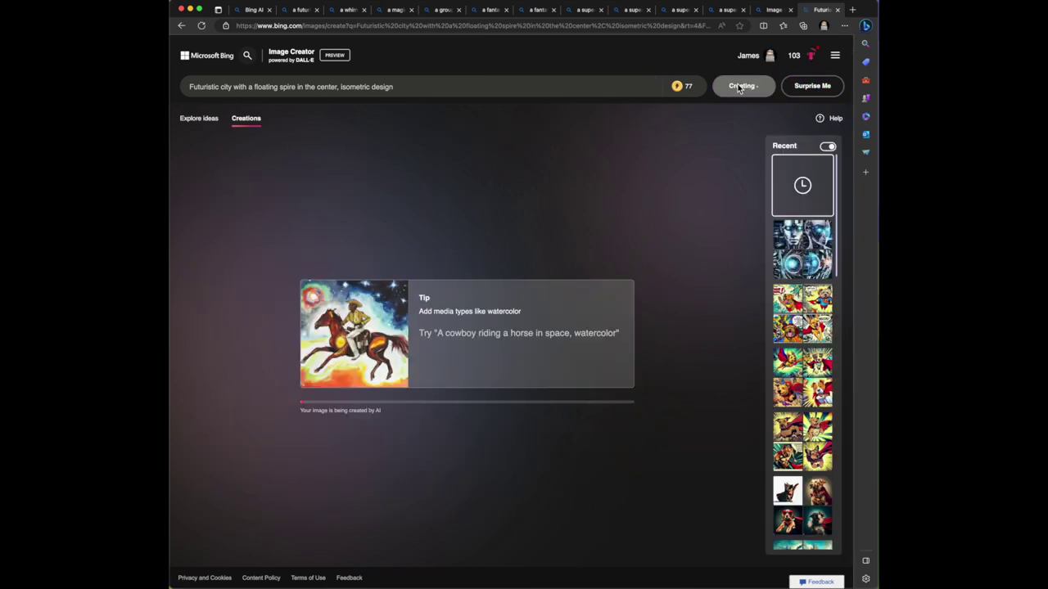
mouse_move(692, 102)
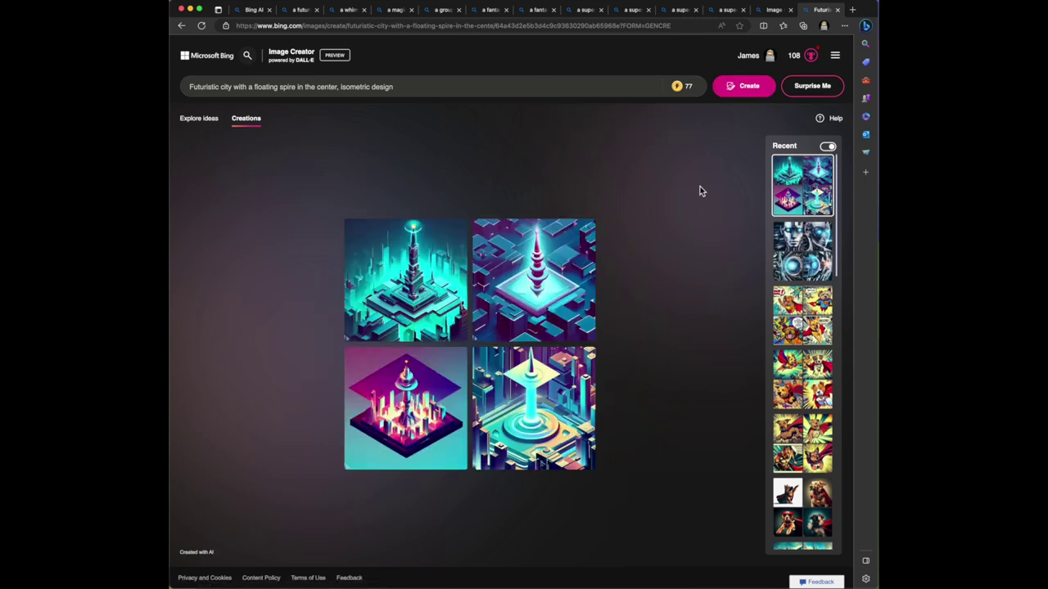
View the four generated futuristic city images one after another at full size, and return to the image grid.
click(400, 272)
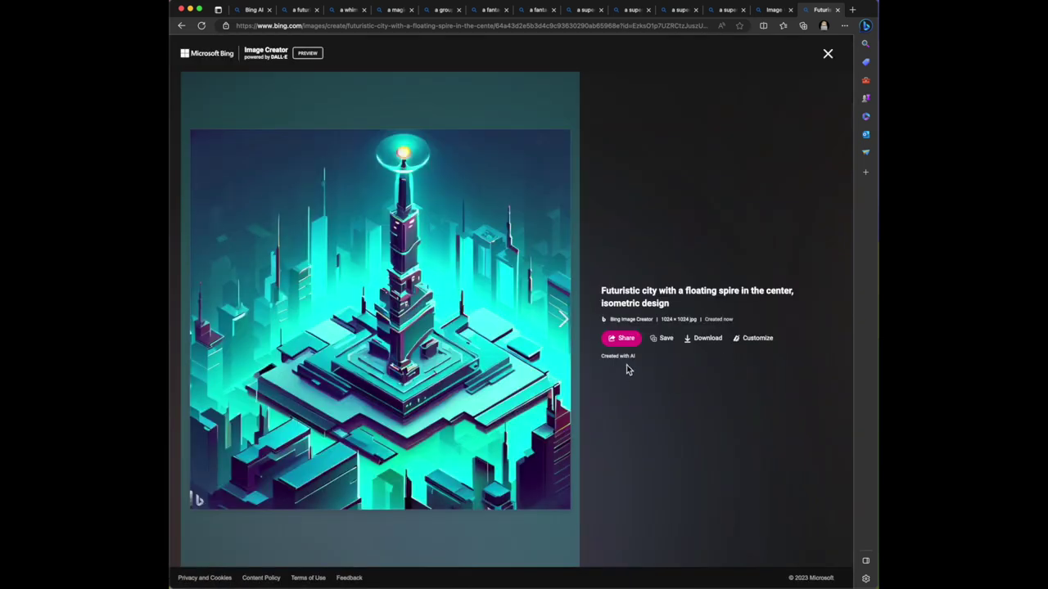
click(559, 320)
click(559, 320)
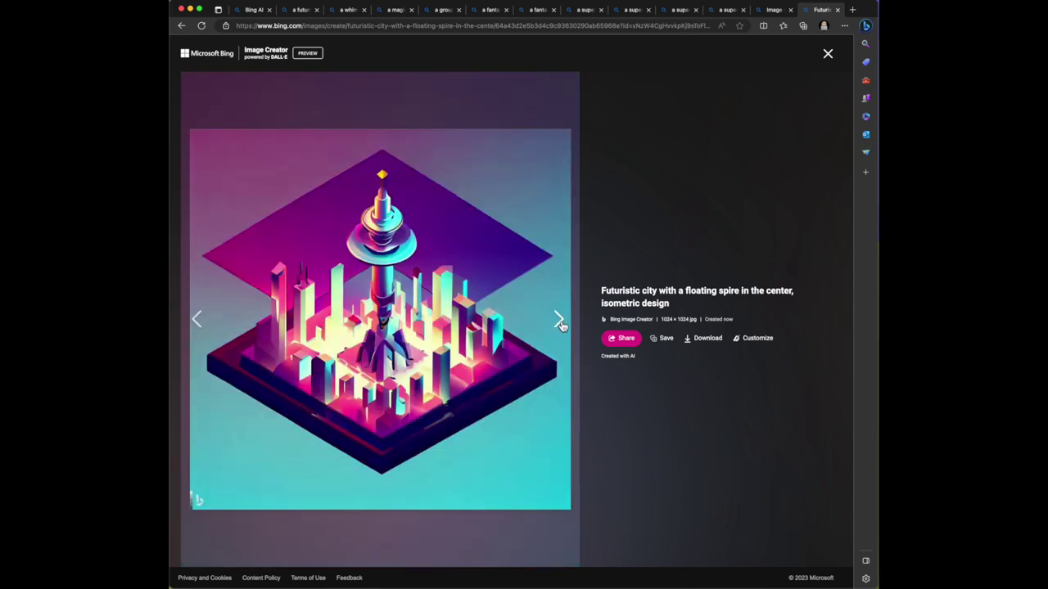
click(559, 320)
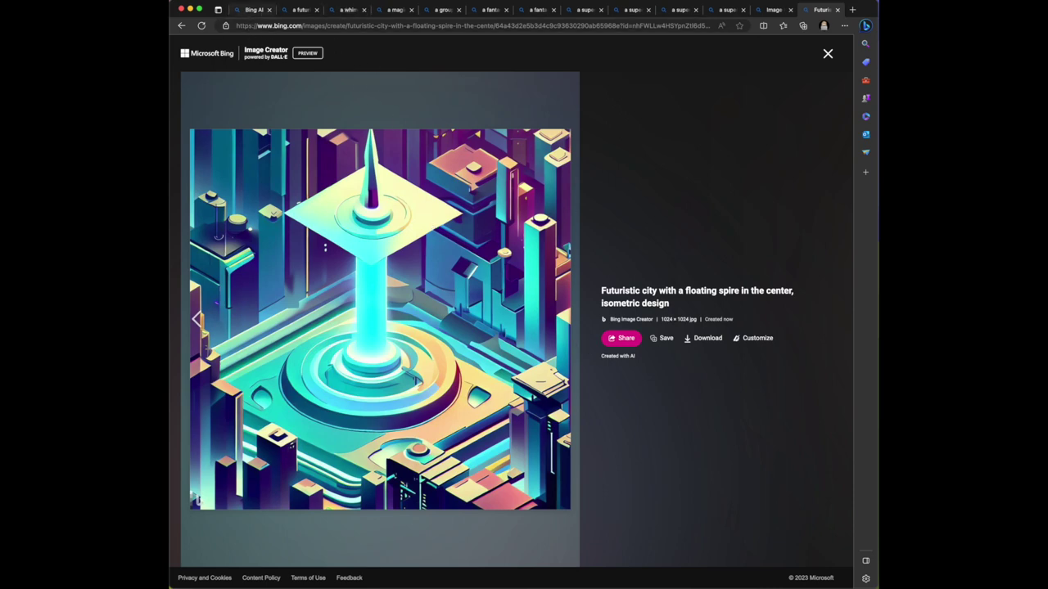
click(827, 54)
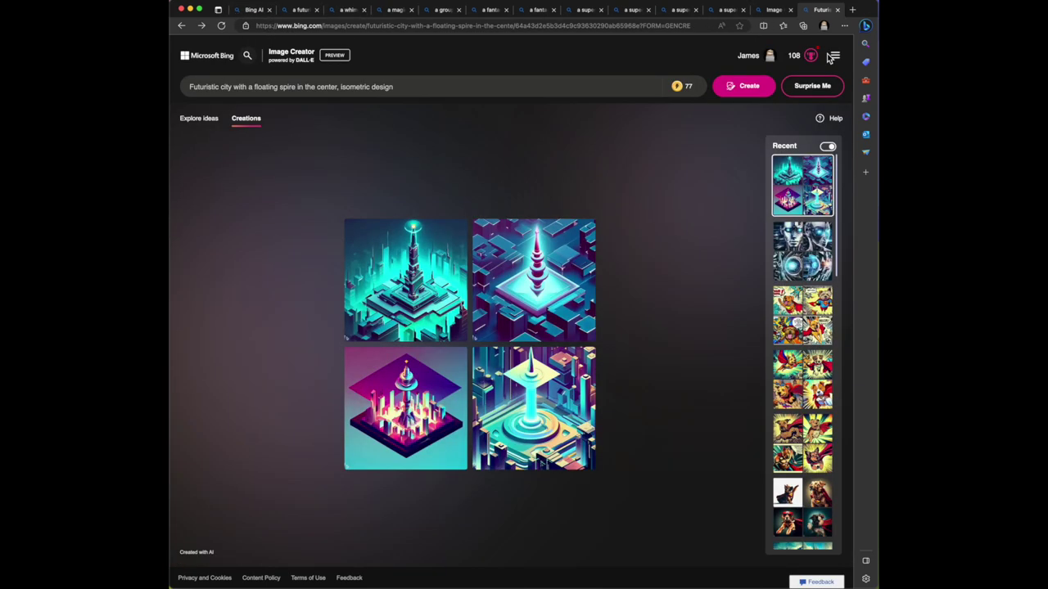